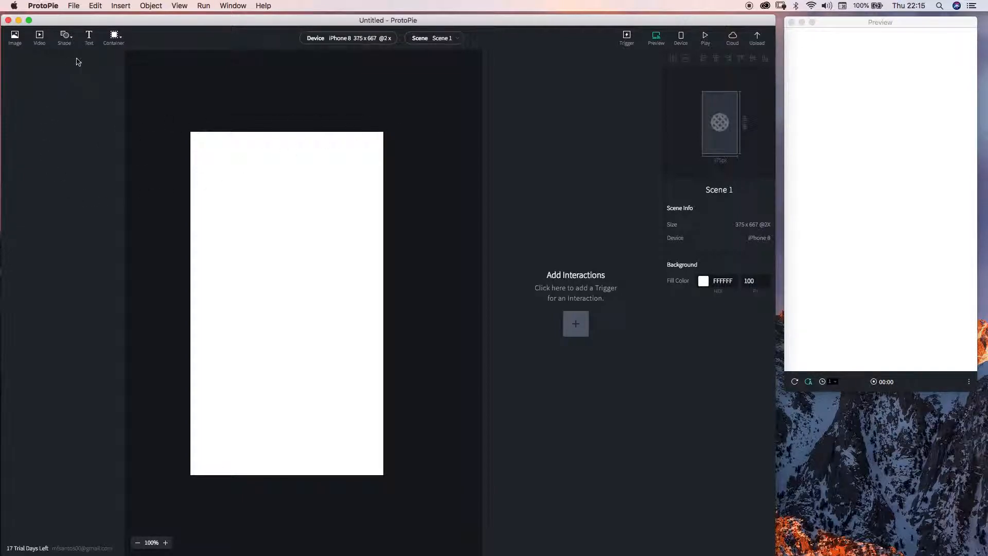
Insert a rectangle and place it horizontally centred near the scene's lower edge, at about X 137.5, Y 517
left_click(67, 44)
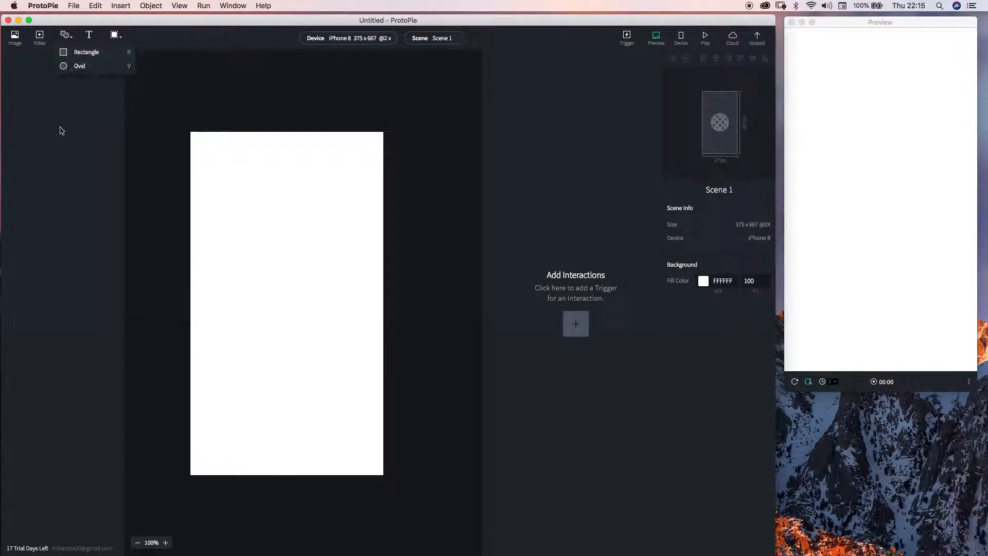
left_click(82, 52)
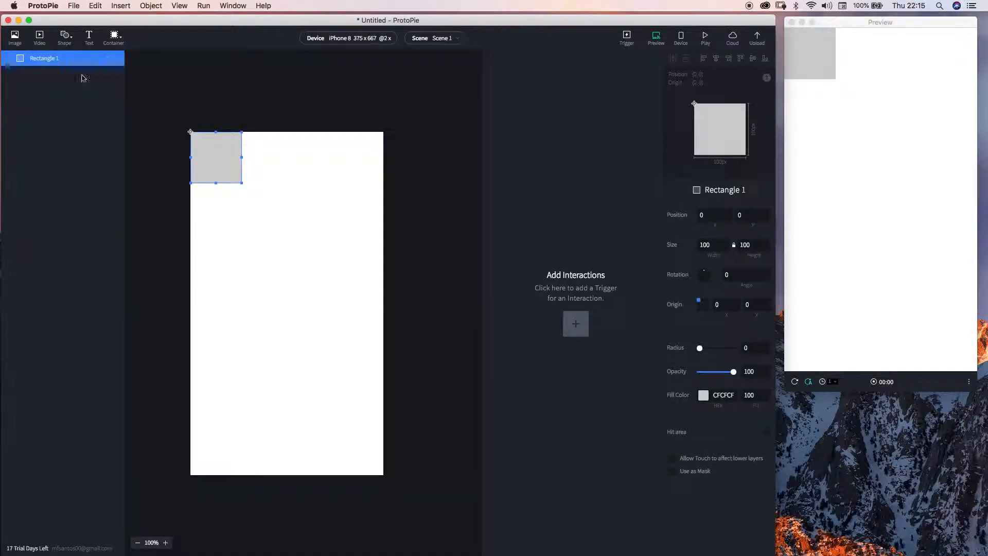
left_click_drag(215, 157, 287, 423)
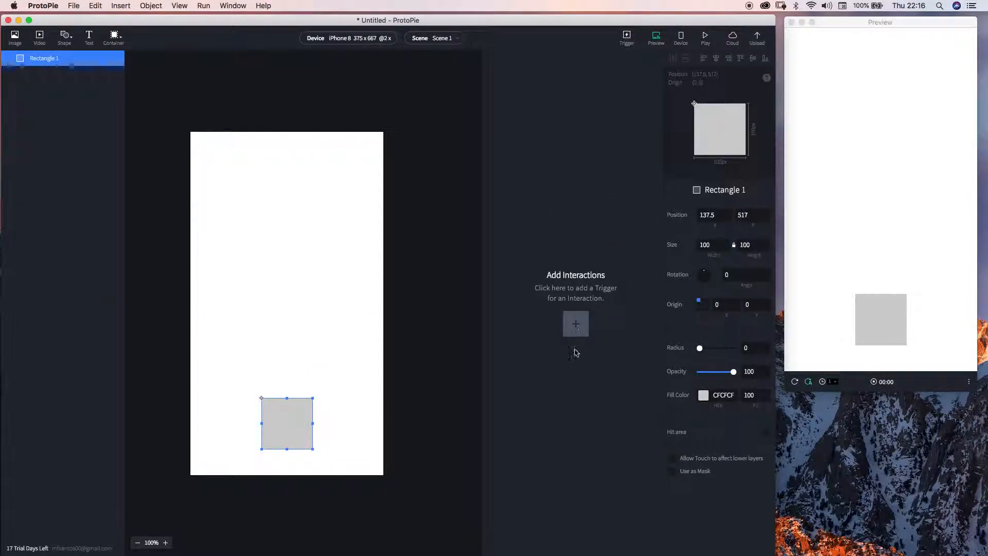
Centre the rectangle's origin, resize it to about 259 by 50, and round its corners with a radius of about 51
left_click(702, 305)
left_click_drag(312, 422, 335, 438)
left_click_drag(286, 406, 286, 419)
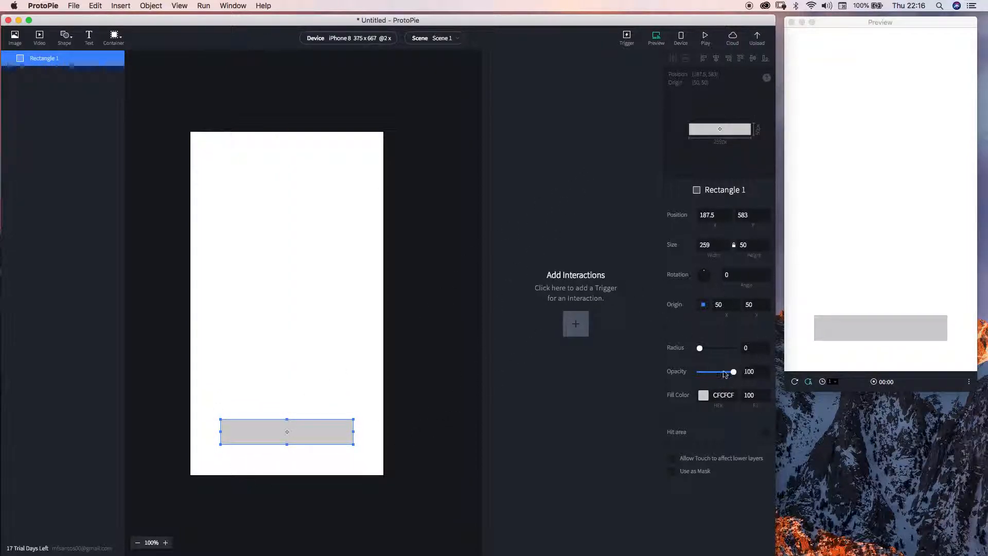
left_click_drag(702, 351, 719, 356)
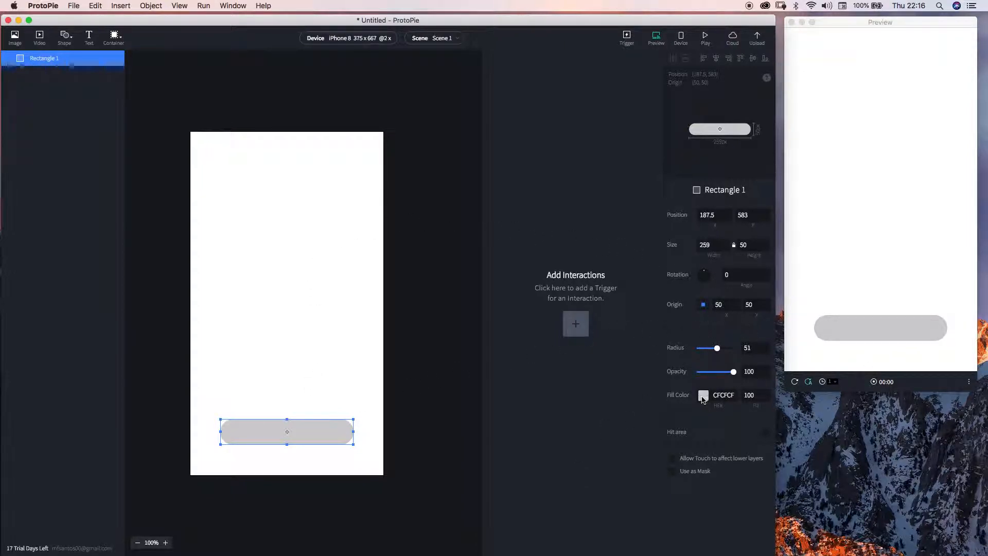
Fill the rounded rectangle with the blue colour 538CCF
left_click(702, 394)
left_click_drag(450, 429, 442, 436)
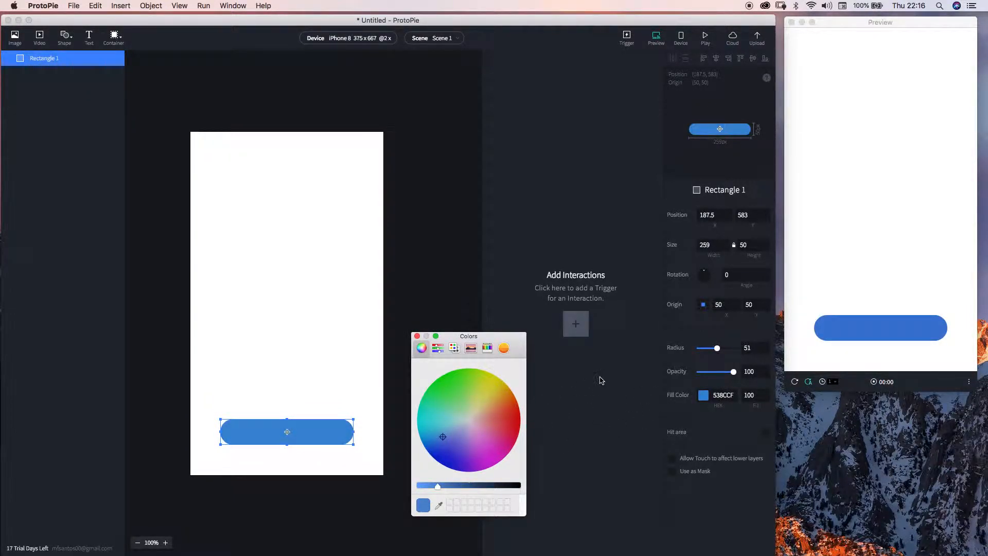
left_click(573, 397)
left_click(417, 336)
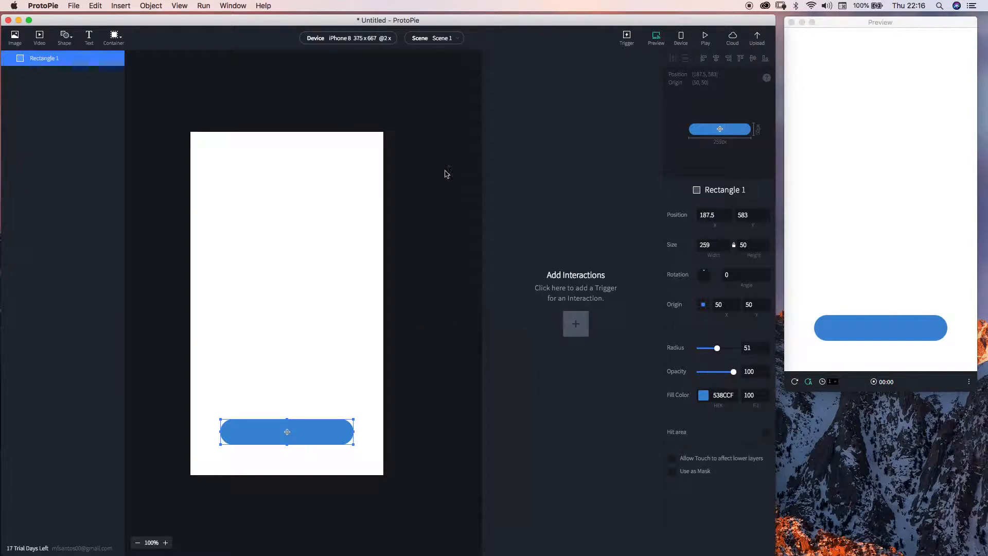
left_click(81, 106)
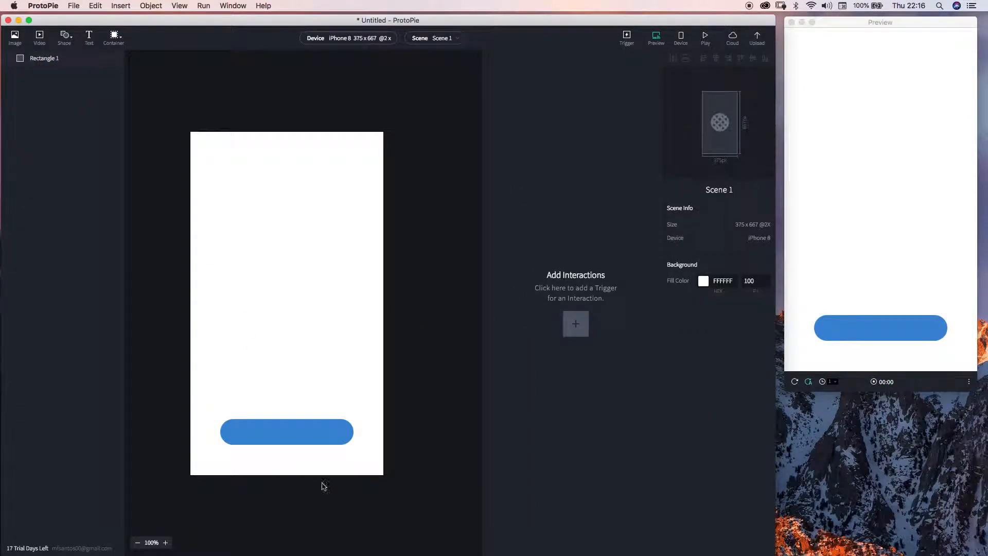
Add a text layer and rename the blue rectangle's layer as "btn"
left_click(89, 36)
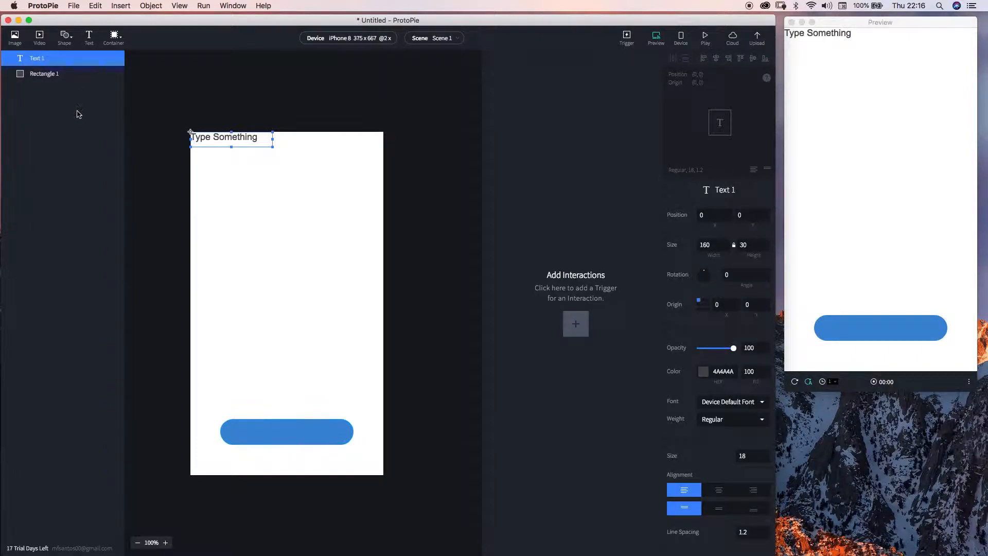
left_click(52, 75)
left_click(53, 75)
key("super+a")
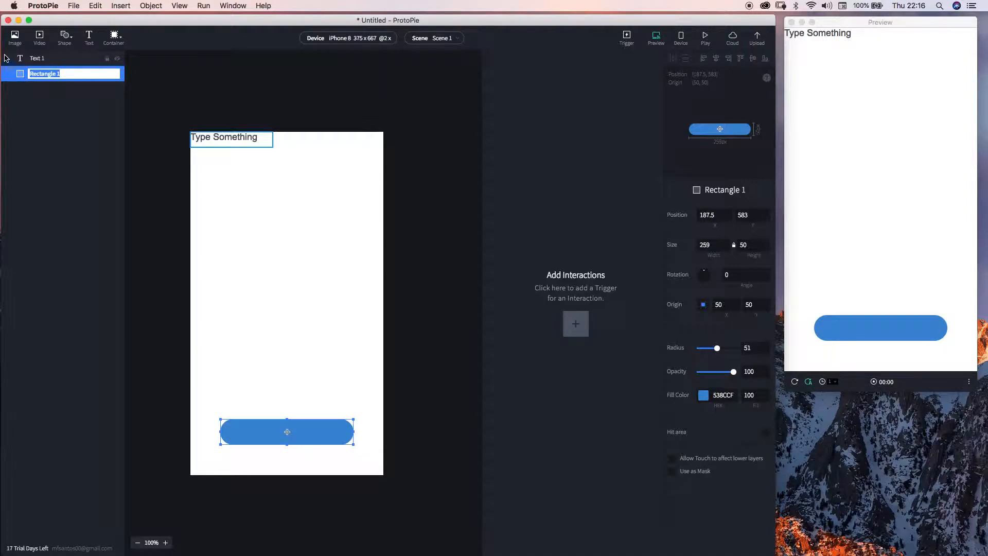
type("btn")
key("Return")
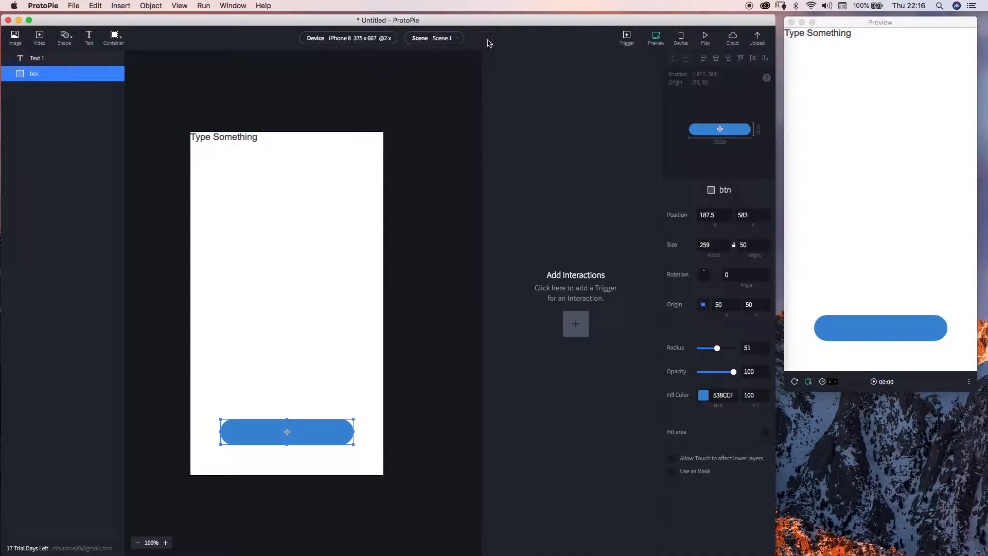
Delete the existing text layer, add a new one, and move it onto the blue button
left_click(53, 62)
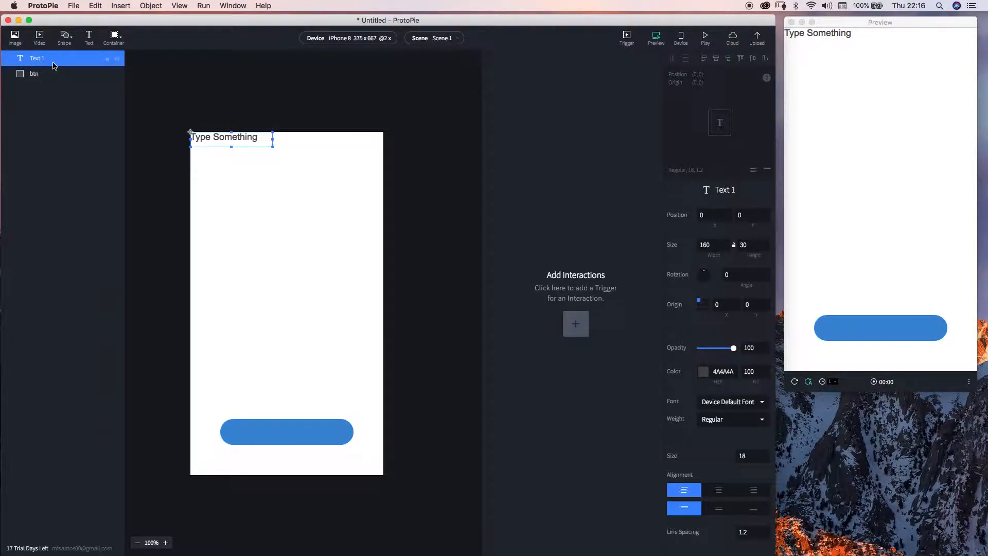
key("BackSpace")
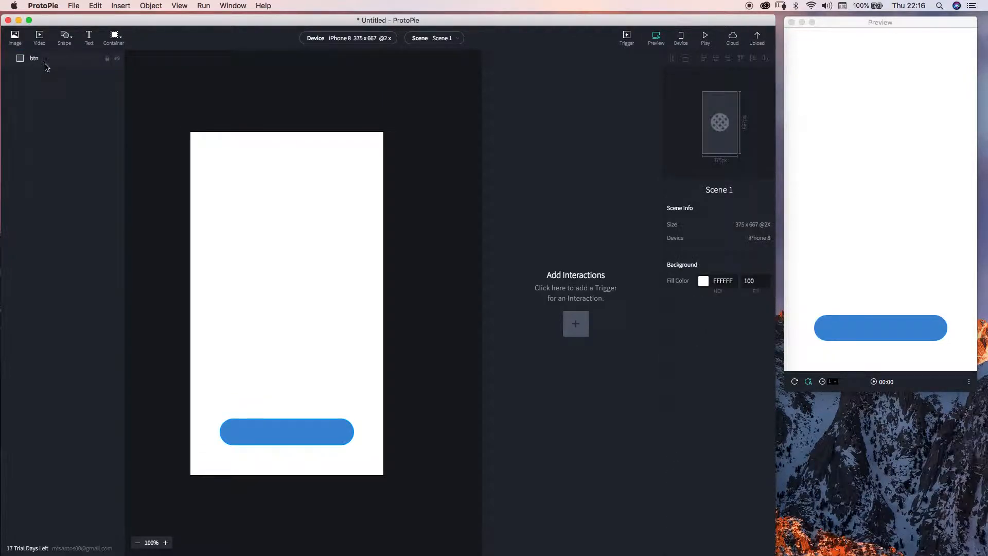
left_click(89, 37)
left_click_drag(238, 137, 313, 248)
left_click_drag(297, 210, 302, 435)
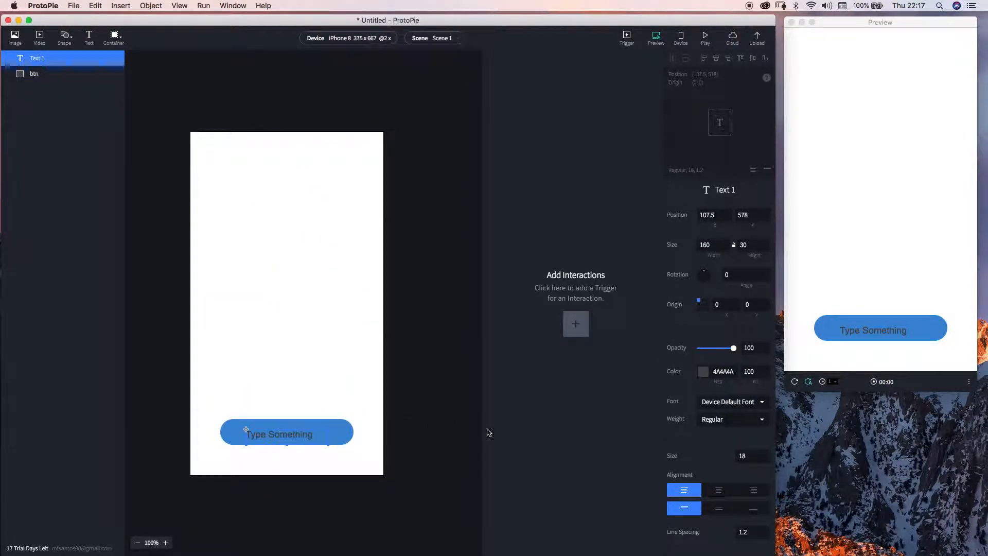
Centre the text layer's origin and position on the button, and centre its text horizontally and vertically
left_click(703, 304)
left_click_drag(303, 438, 322, 433)
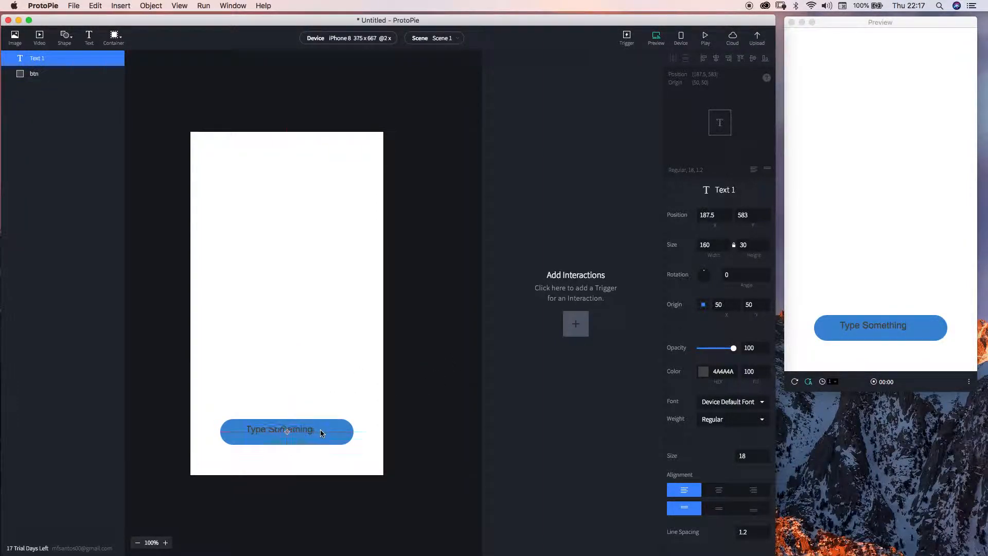
left_click(726, 490)
left_click(720, 509)
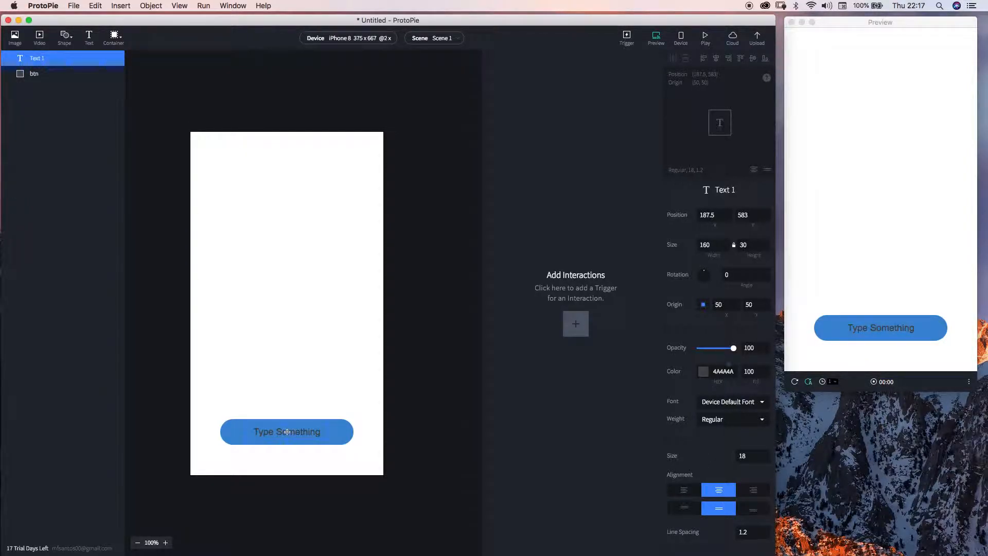
Set the button text's colour to FFFFFF and its weight to Bold
left_click(713, 371)
type("FFF")
key("Return")
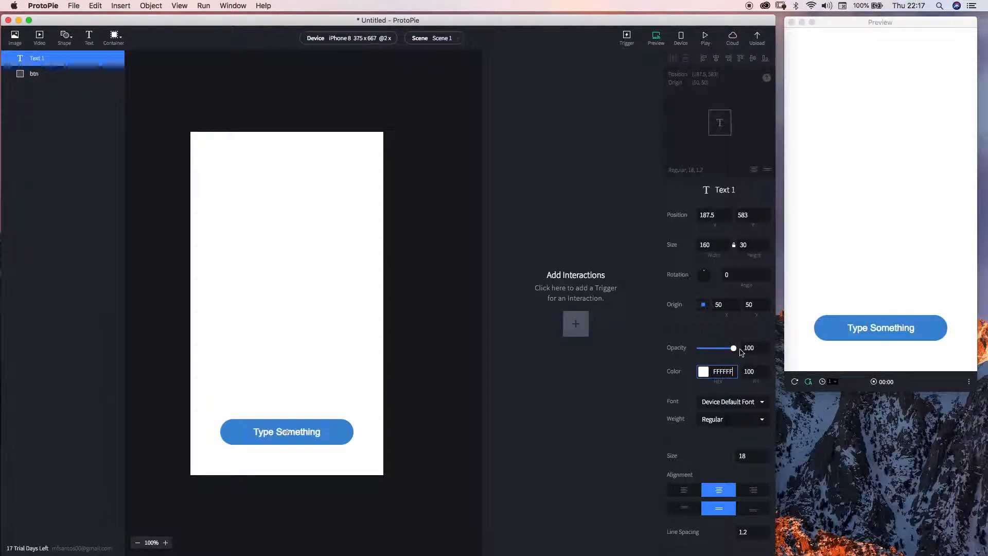
left_click(733, 419)
left_click(731, 430)
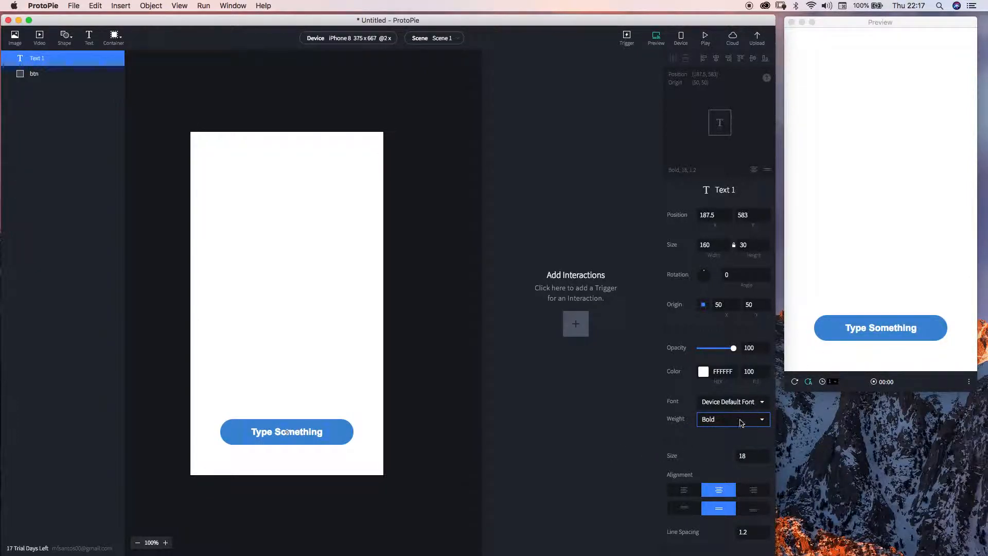
Change the text on the button to "Click me"
double_click(315, 432)
type("click me")
left_click(436, 354)
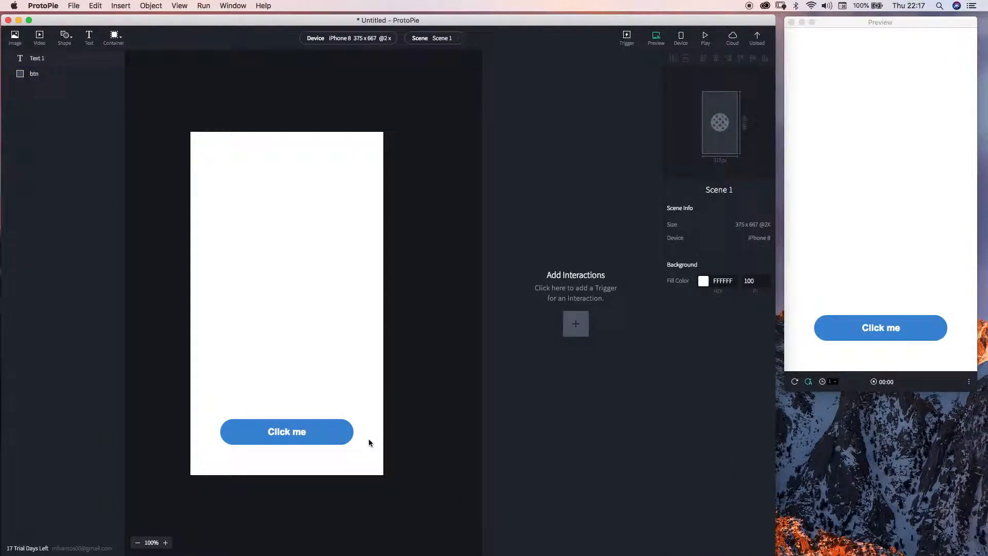
Rename the text layer as "click me"
double_click(46, 58)
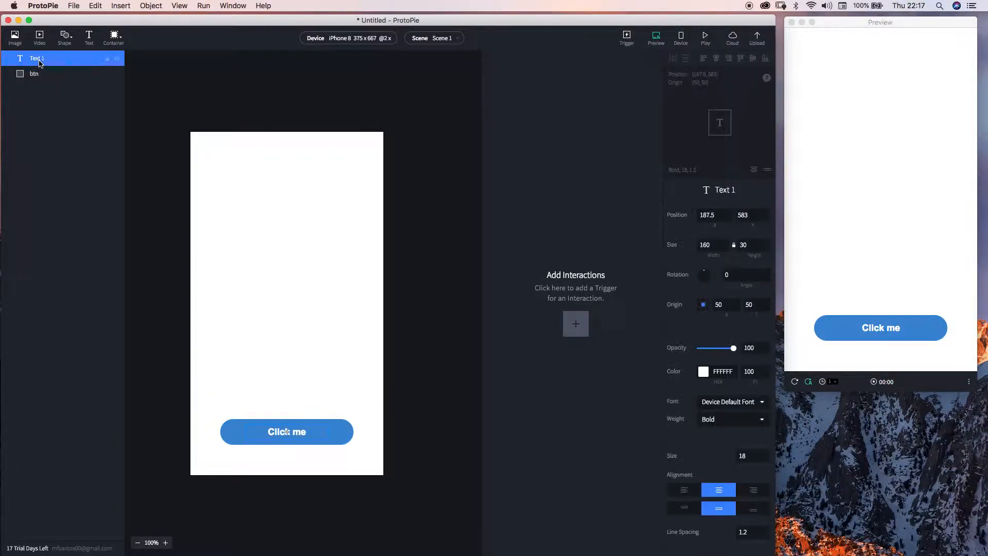
type("clic")
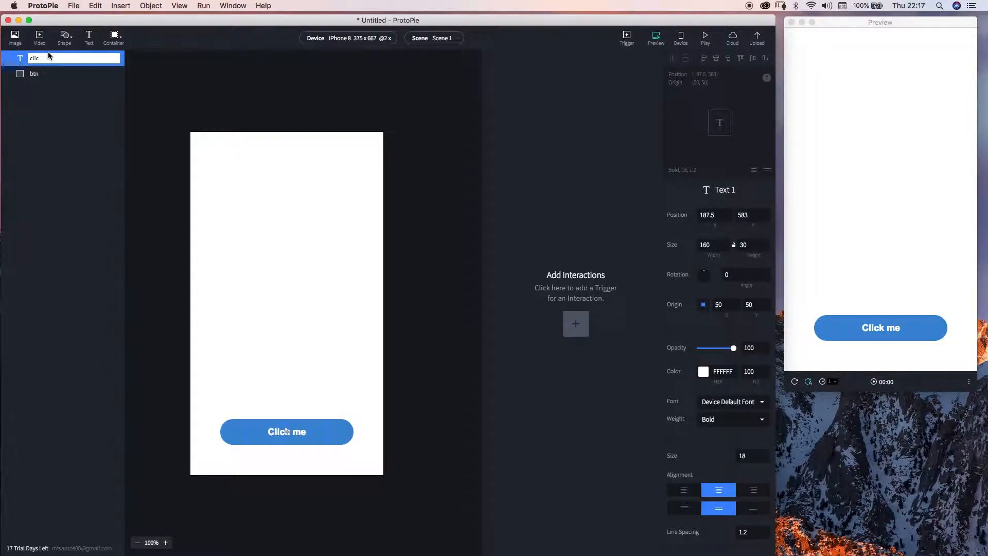
type("k me")
key("Return")
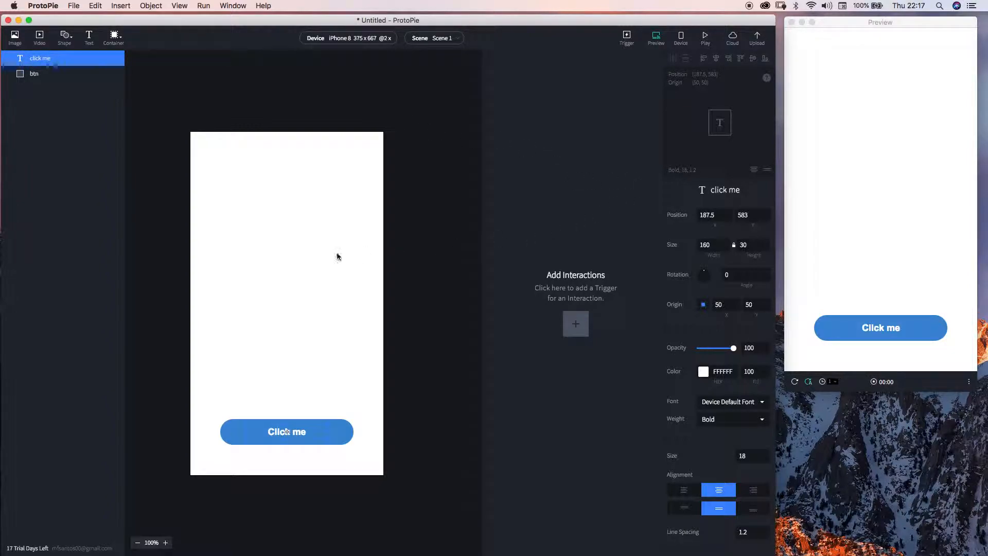
Group the "btn" and "click me" layers into a container
left_click(64, 73)
left_click(66, 62, "shift")
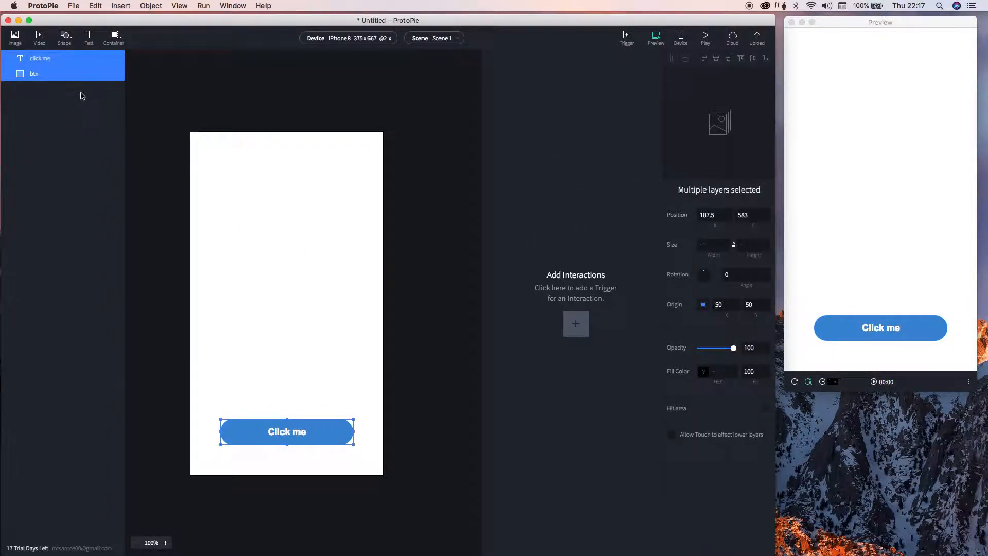
key("super+alt+g")
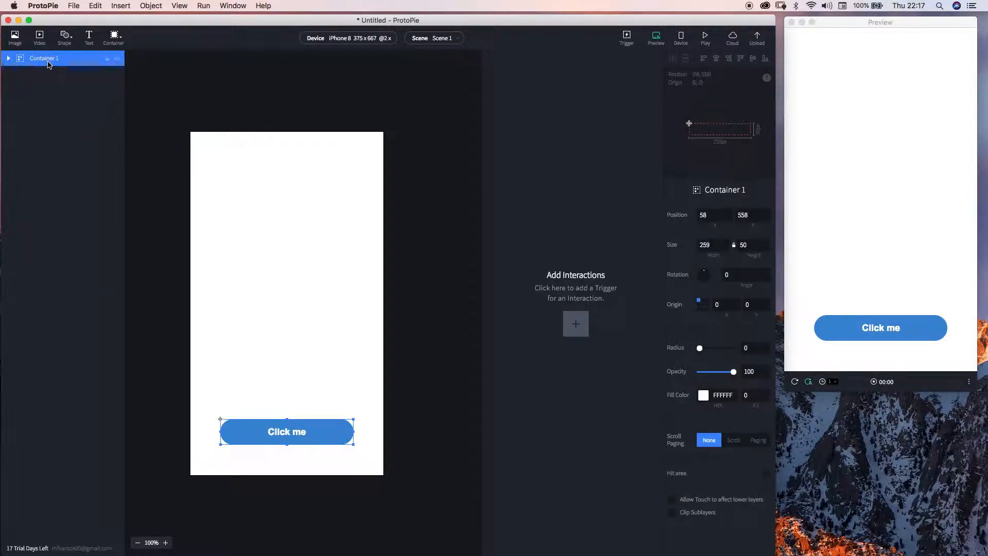
Expand the container, try moving the whole button toward the scene's right edge, and undo the move
left_click(8, 58)
left_click_drag(275, 428, 382, 313)
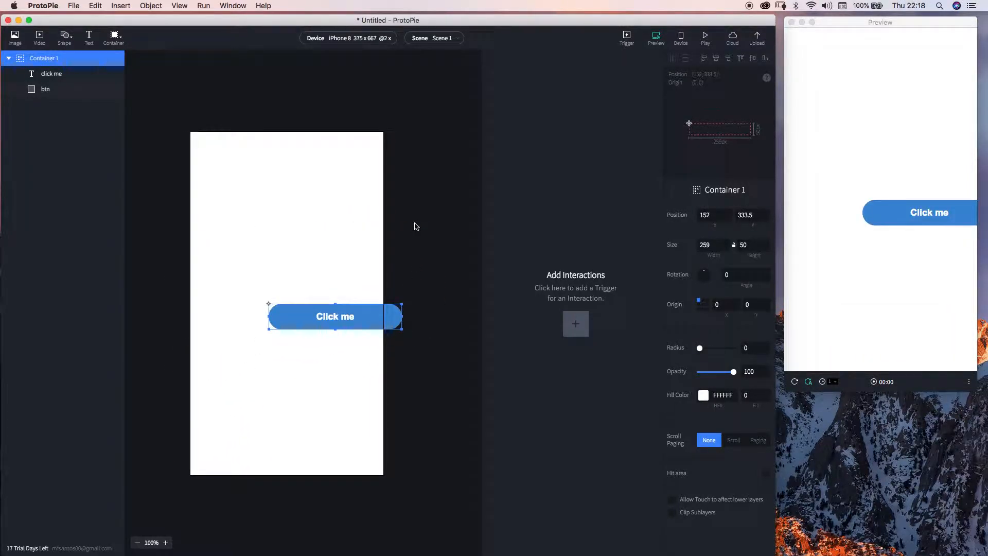
key("super+z")
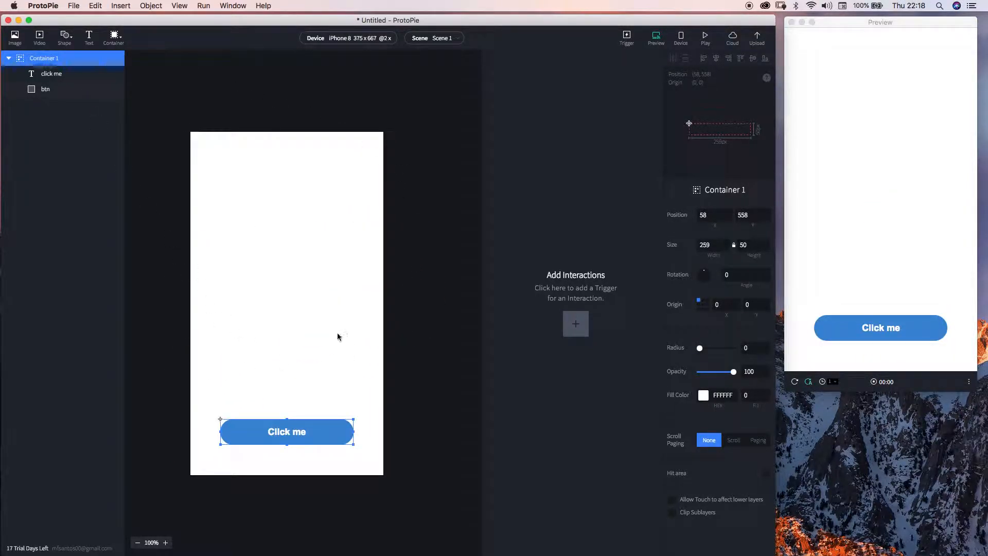
Rename the button's container as "btn clickme" and collapse it
double_click(47, 59)
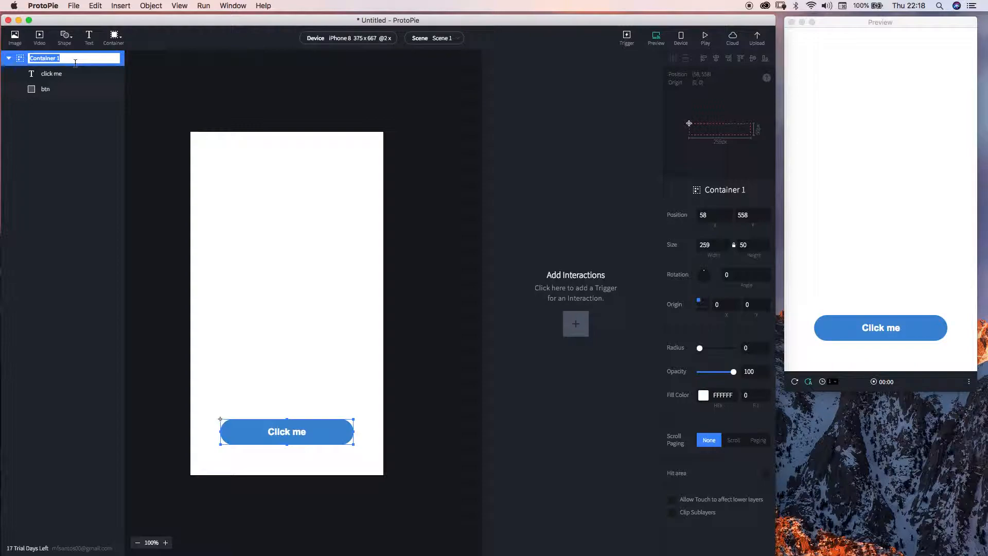
type("btn clickme")
key("Return")
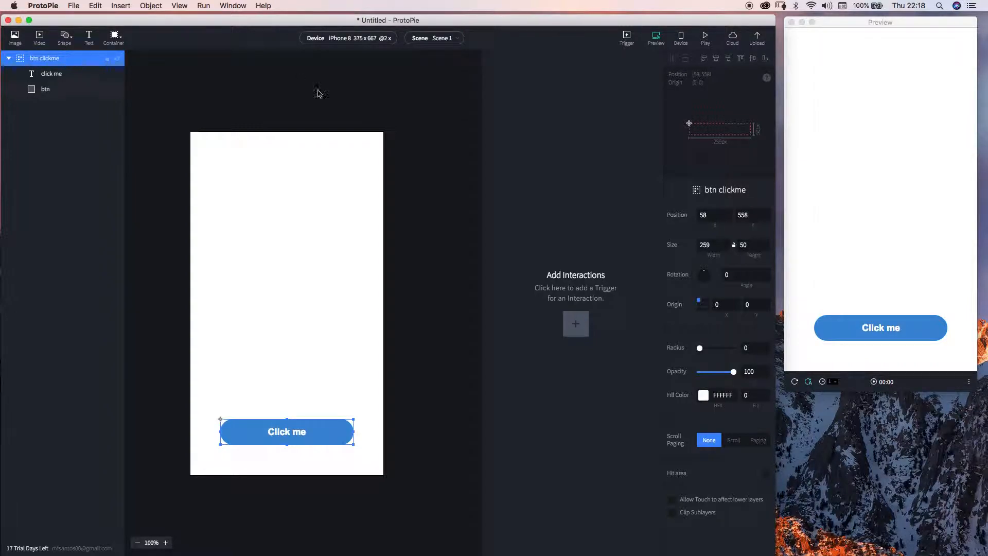
left_click(9, 58)
Insert another rectangle, place it in the middle of the scene, and set its origin to its centre
left_click(65, 36)
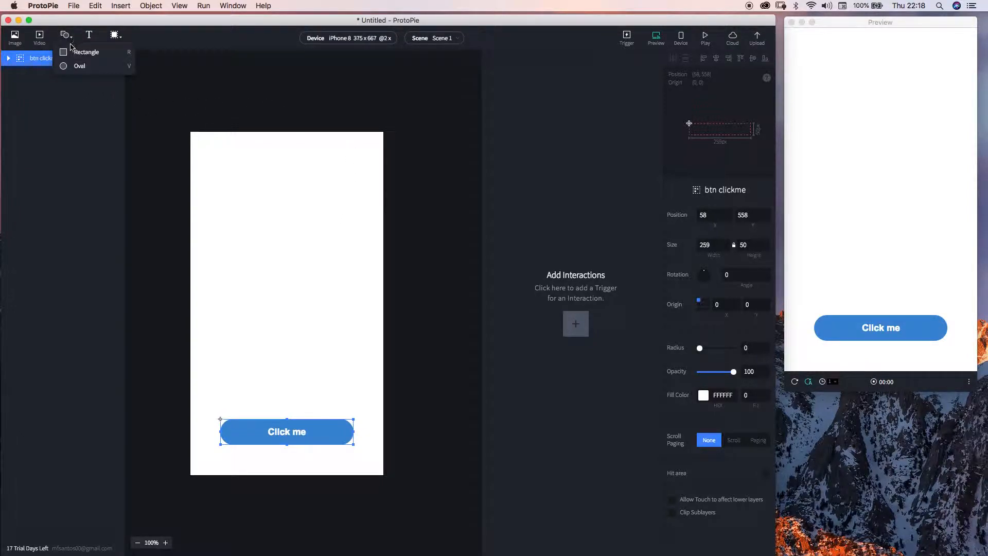
left_click(101, 59)
left_click_drag(207, 156, 287, 299)
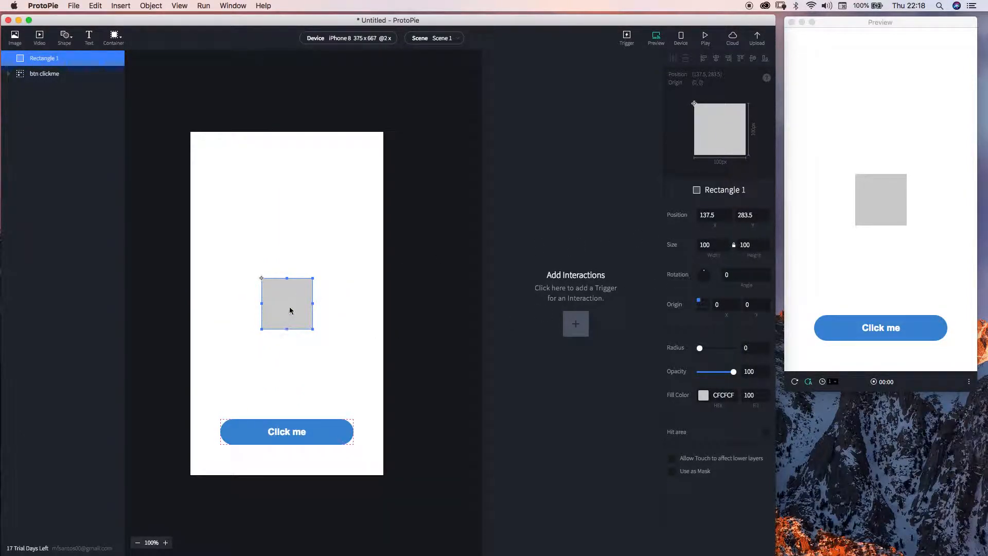
left_click(707, 304)
Fill the middle square with the red colour CF656F and deselect it
left_click(703, 396)
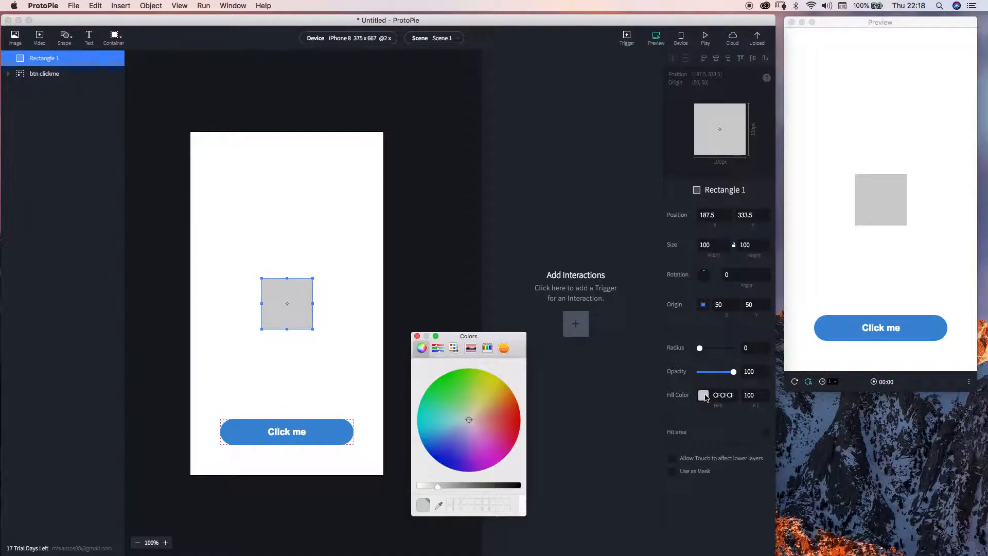
left_click_drag(474, 437, 495, 422)
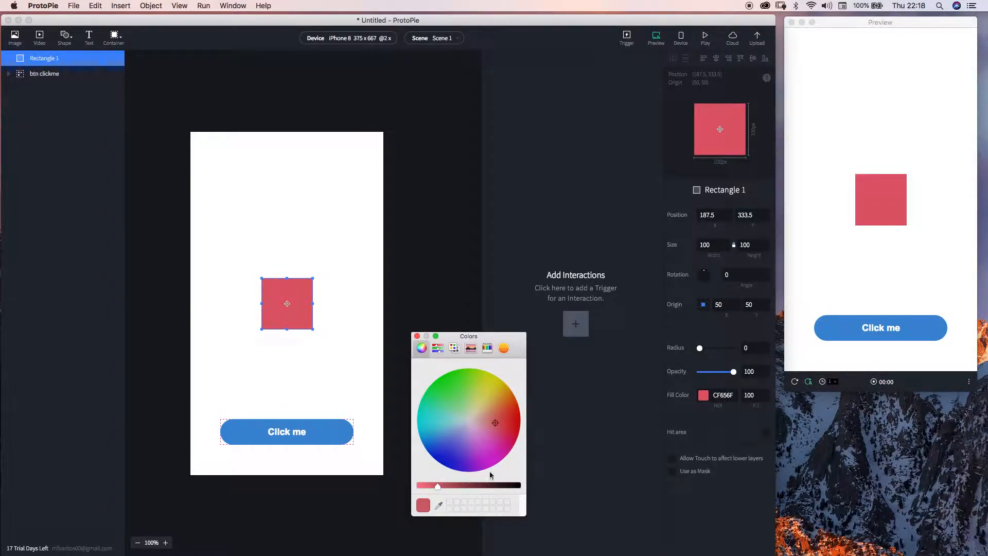
left_click(418, 337)
left_click(611, 412)
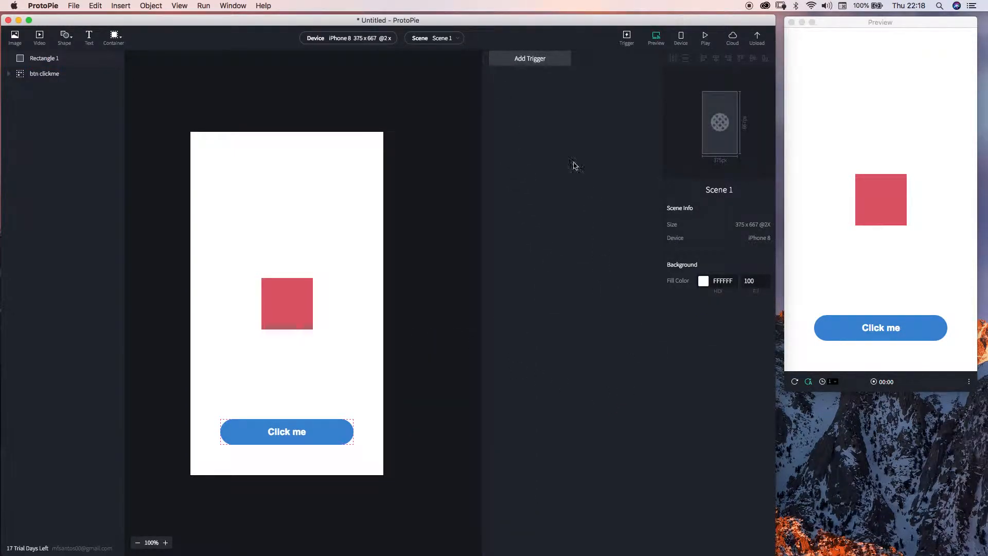
Set the red square's rotation to 45 degrees
left_click(304, 301)
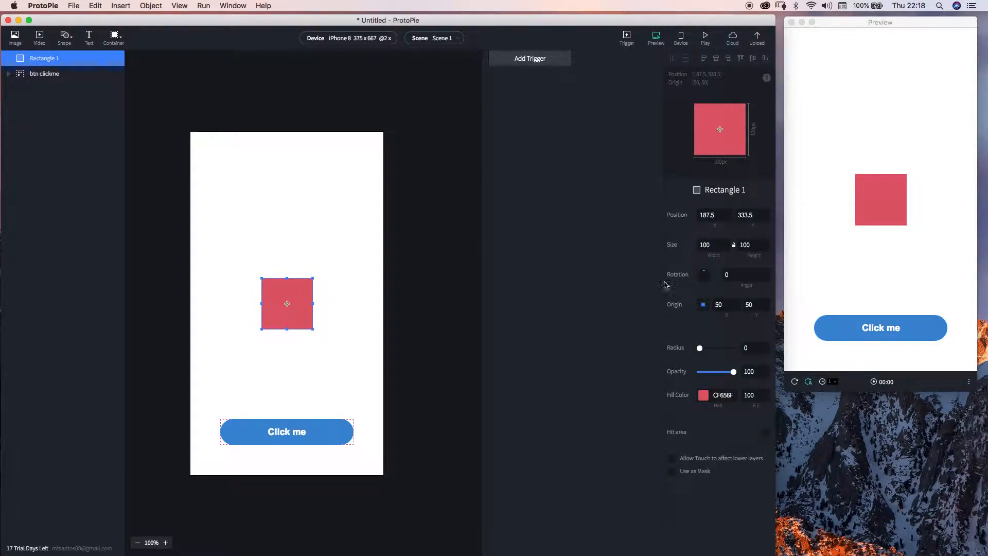
left_click(737, 277)
type("45")
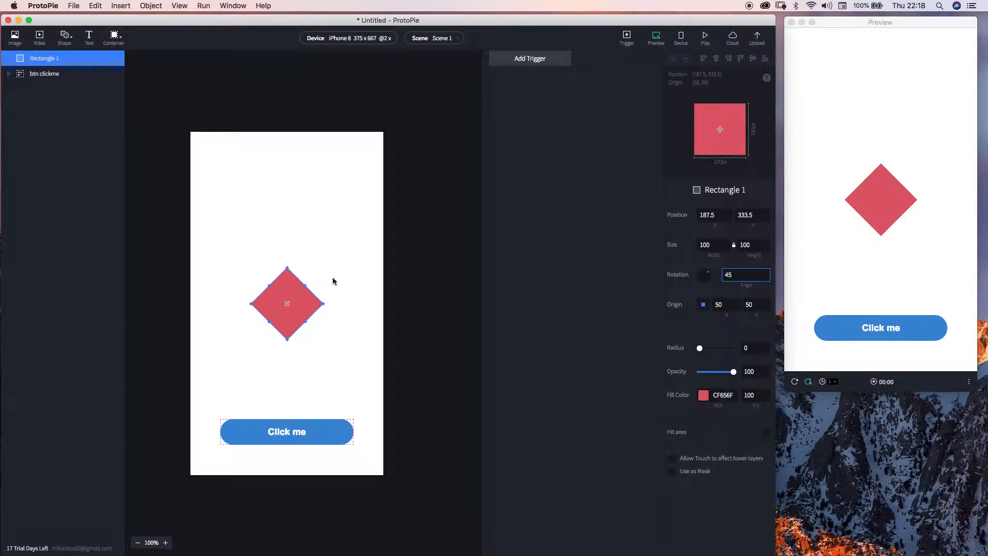
left_click(556, 293)
left_click(305, 298)
left_click(59, 75)
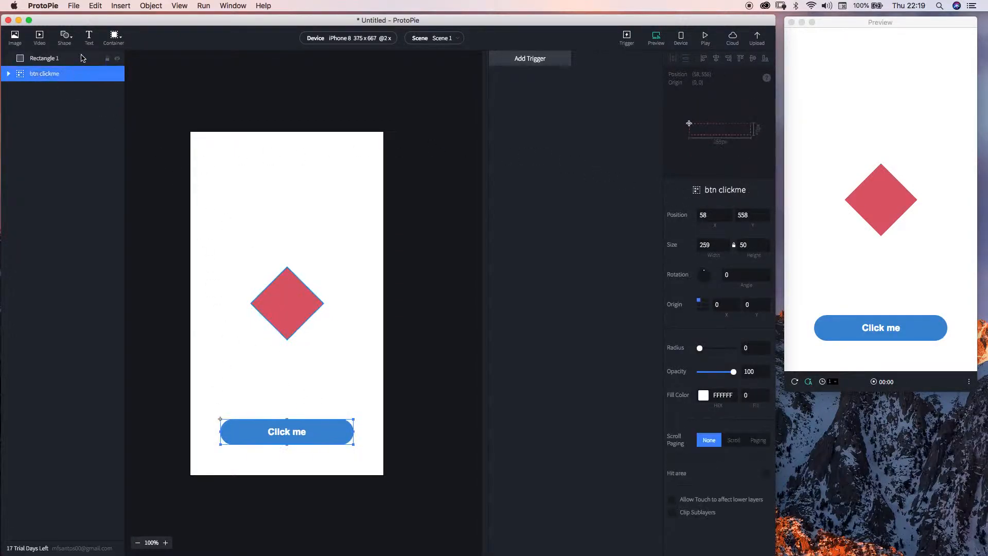
Add a Tap trigger and assign it to the btn clickme layer
left_click(64, 59)
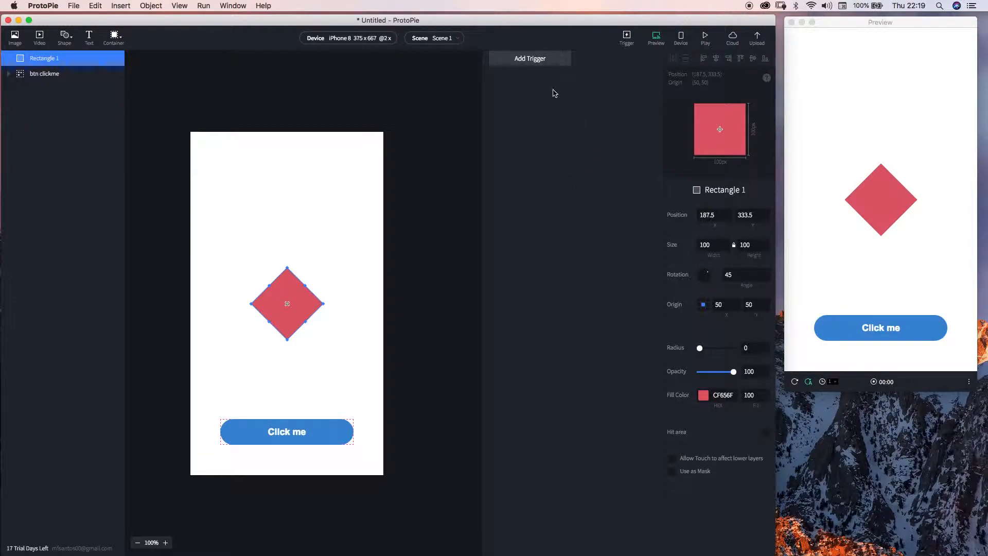
left_click(536, 61)
left_click(536, 62)
left_click(545, 61)
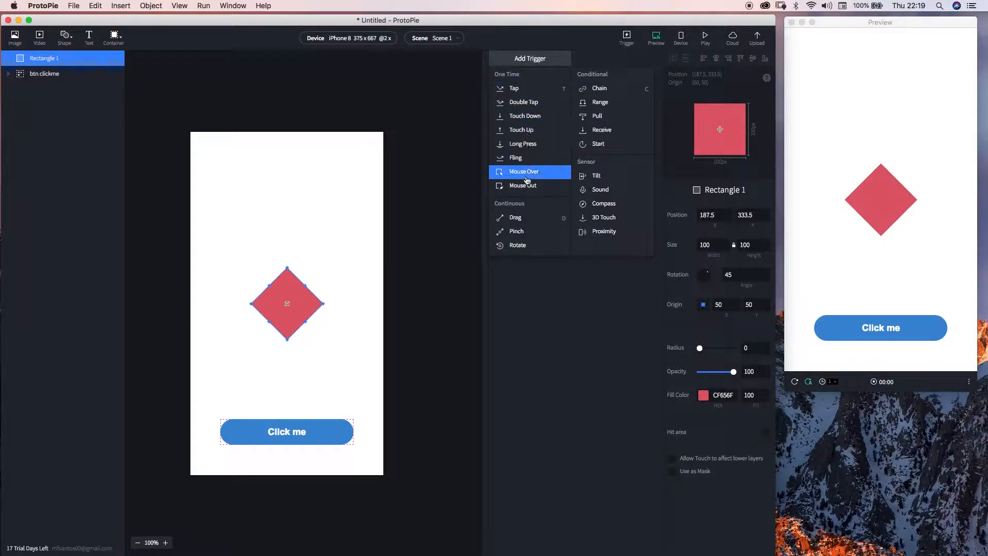
left_click(523, 92)
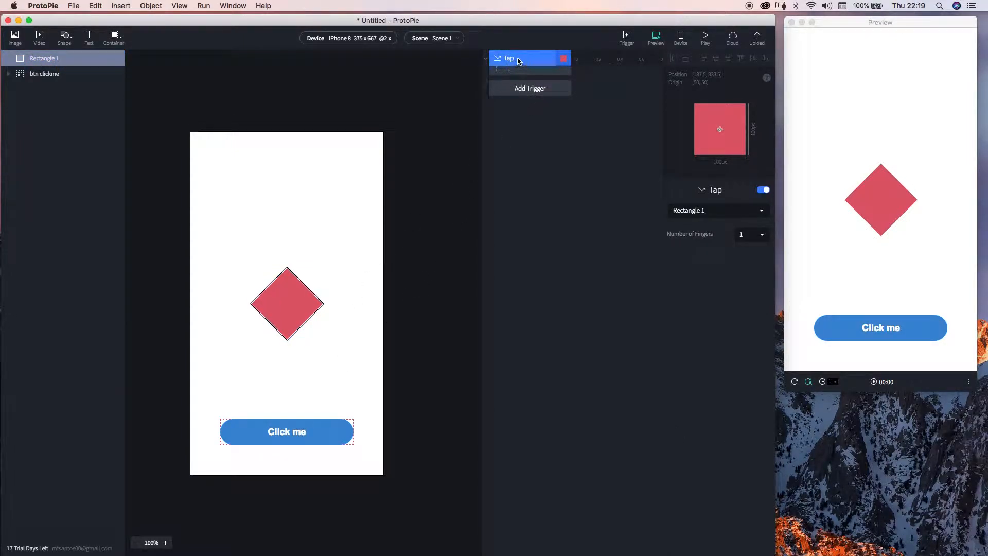
left_click(740, 211)
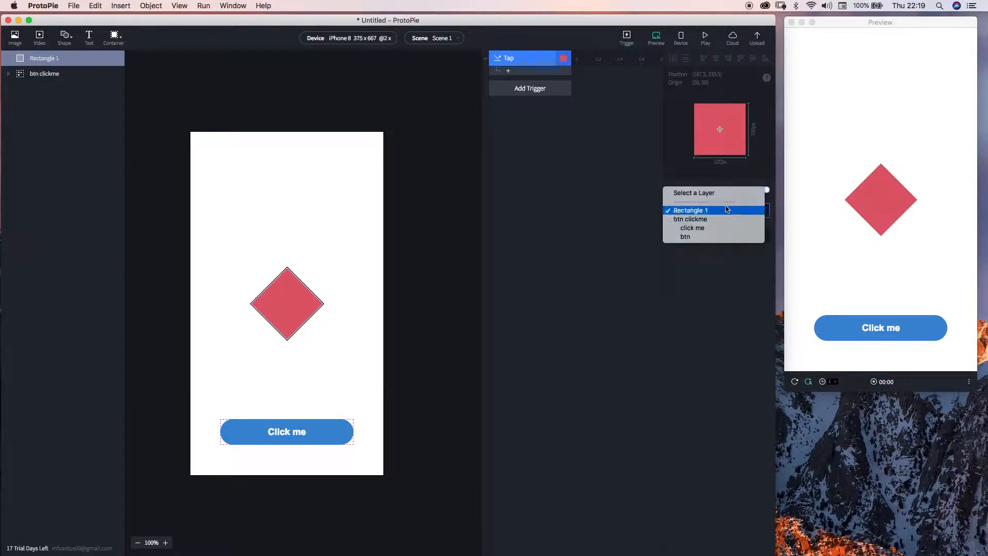
left_click(690, 220)
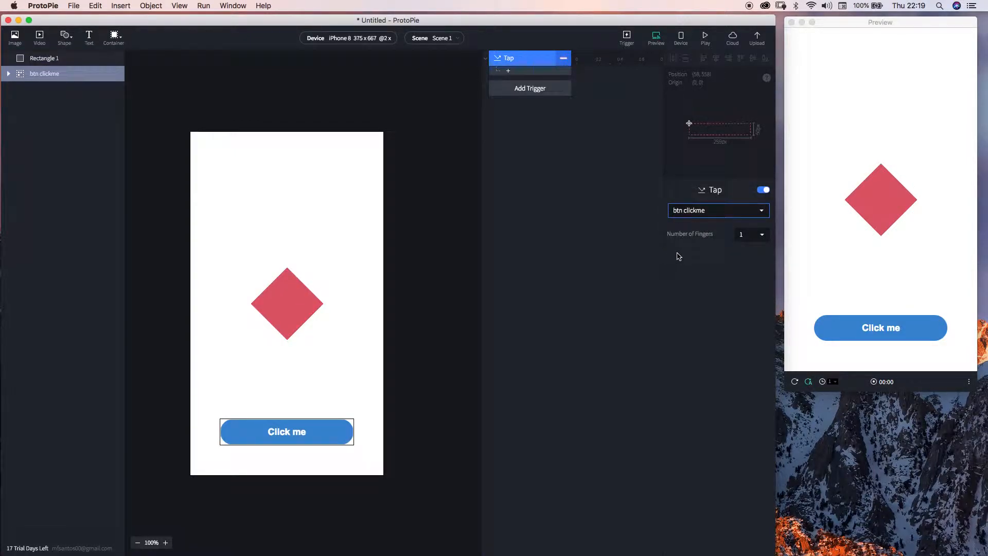
left_click(849, 332)
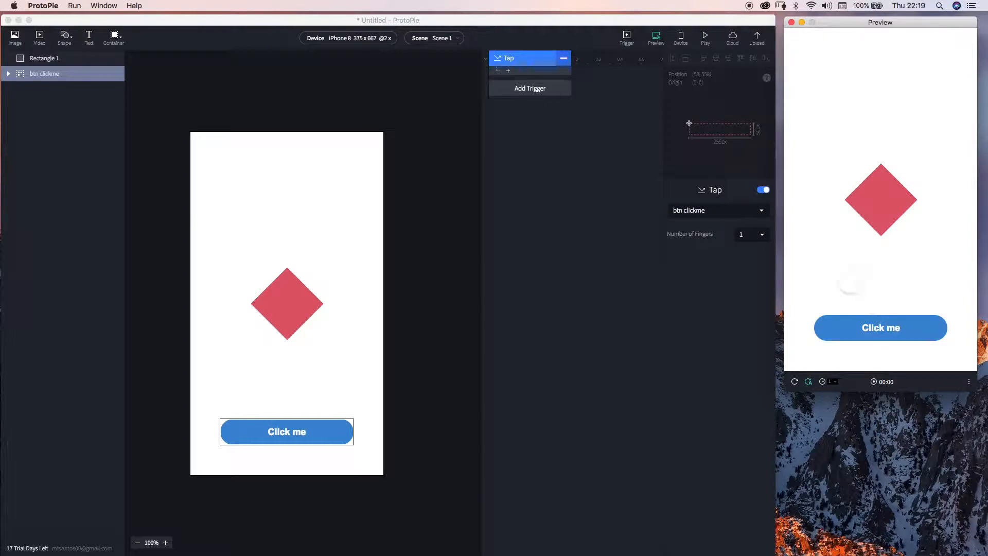
Add a Scale response to the Tap trigger and set Rectangle 1 as the layer it scales
left_click(513, 73)
left_click(508, 72)
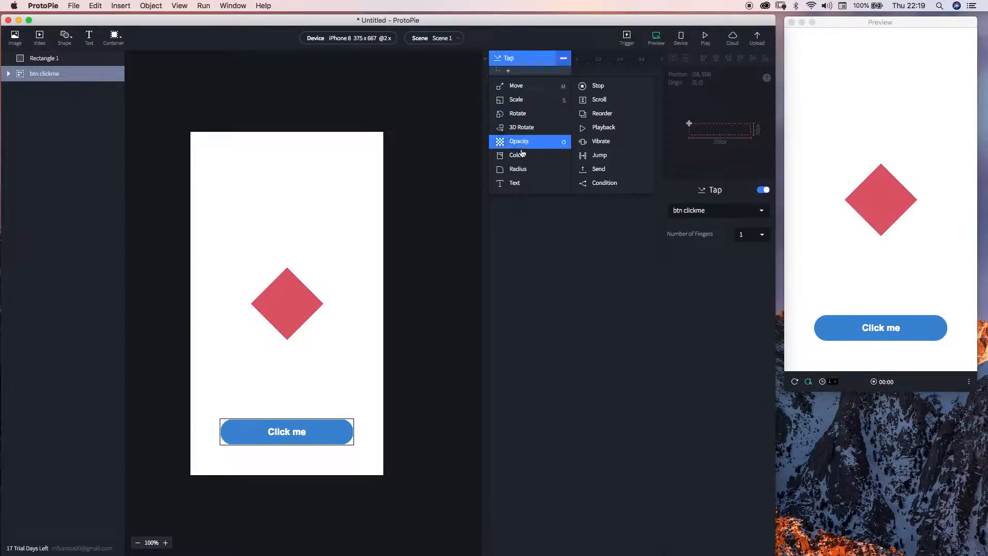
left_click(529, 101)
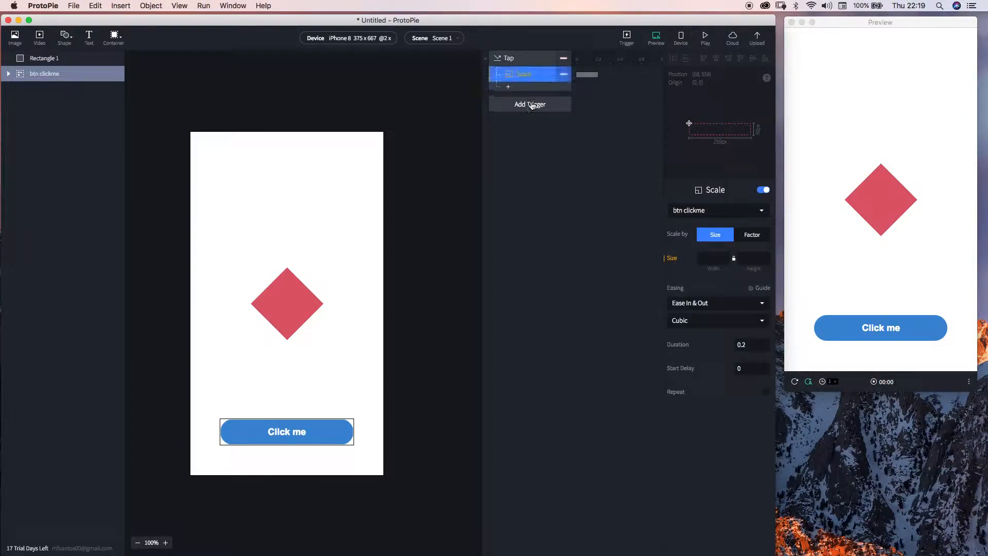
left_click(712, 210)
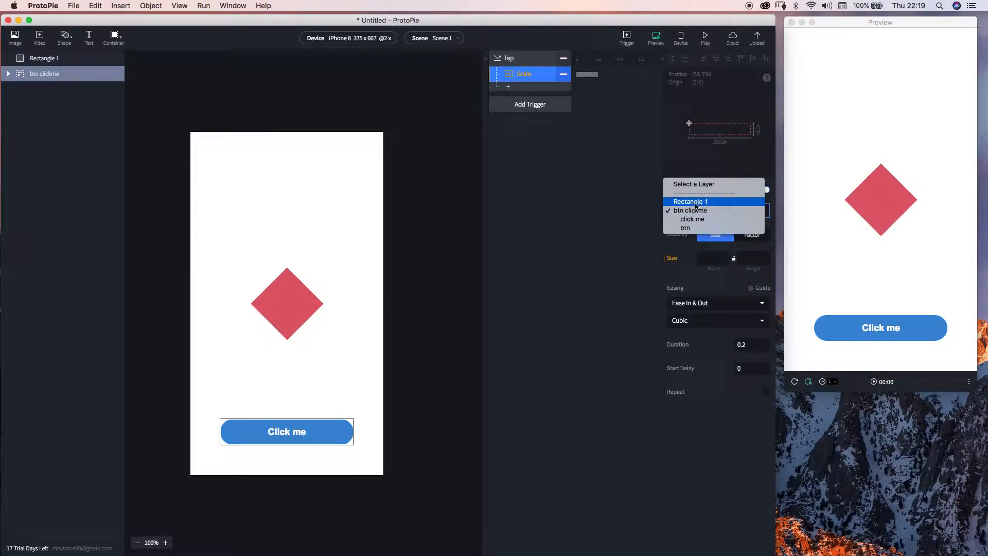
left_click(690, 202)
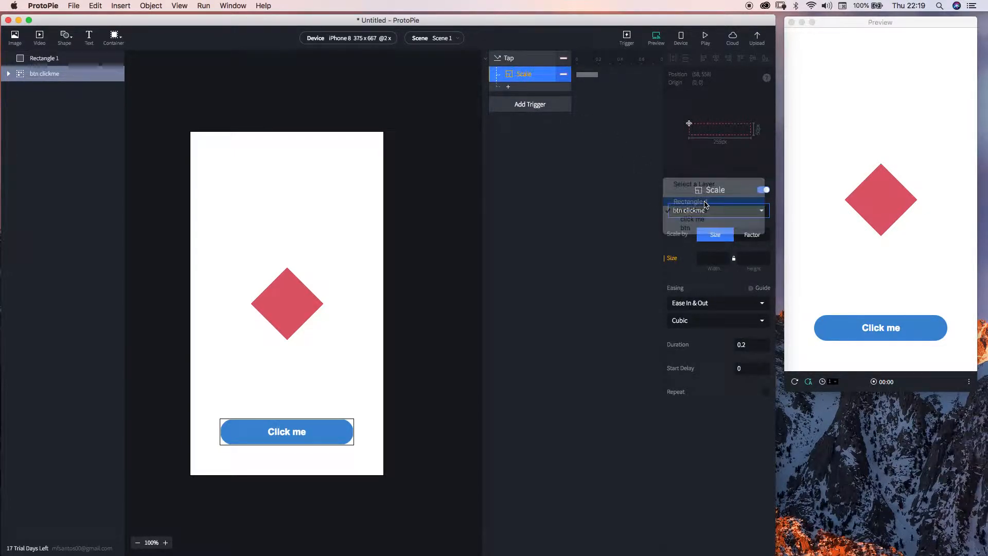
Rename the red square's layer as "moving asset"
double_click(43, 60)
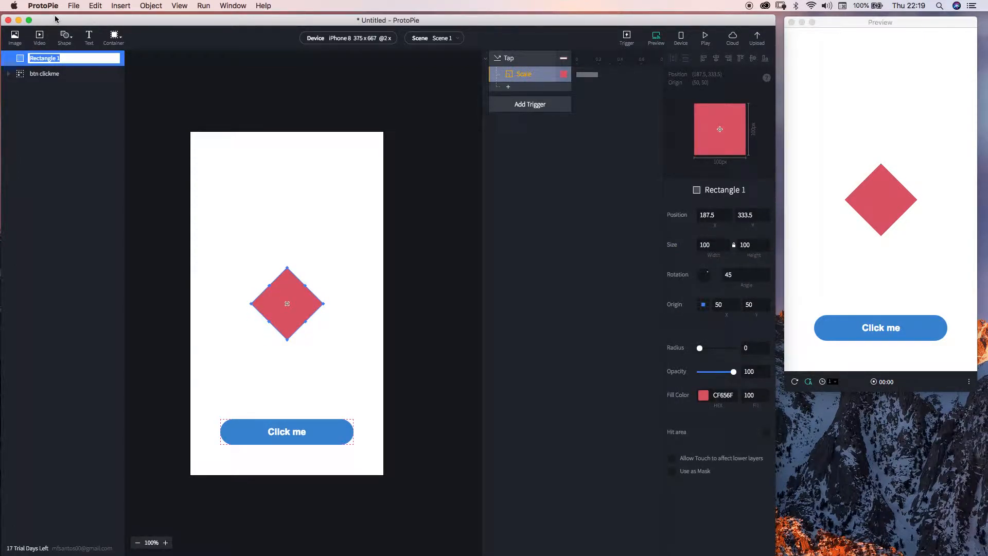
type("moving asset")
key("Return")
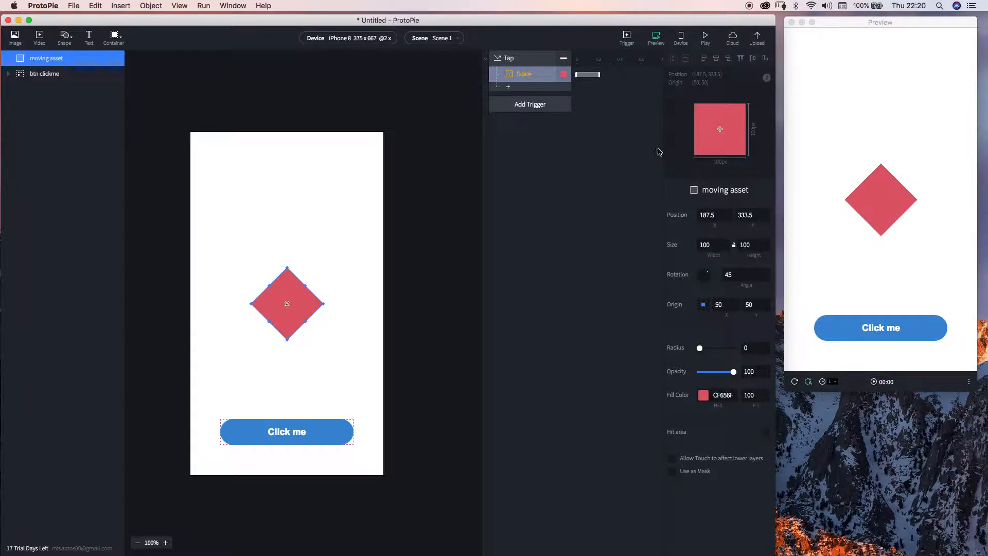
Set the Scale response on moving asset to a width of 100 and a height of 100
left_click(545, 75)
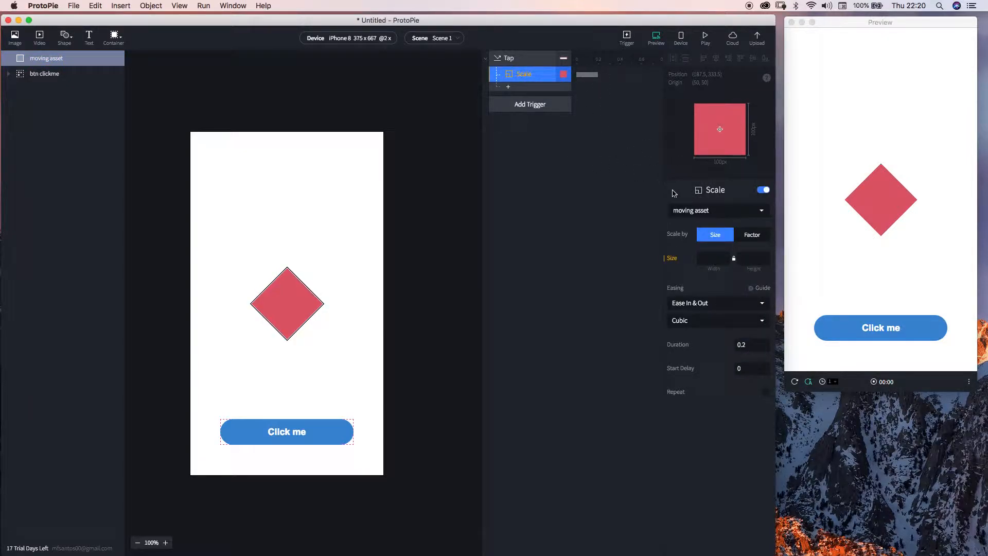
left_click(725, 214)
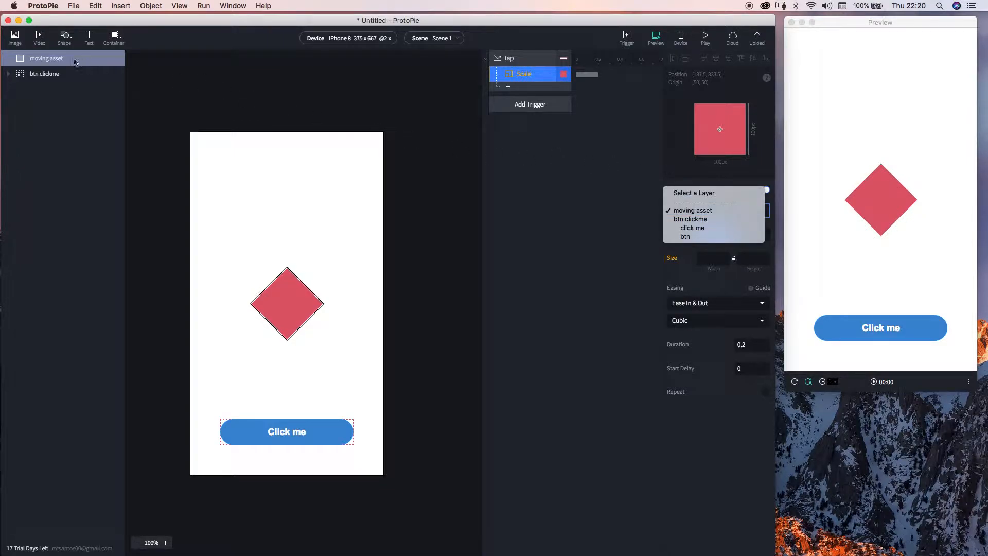
left_click(702, 211)
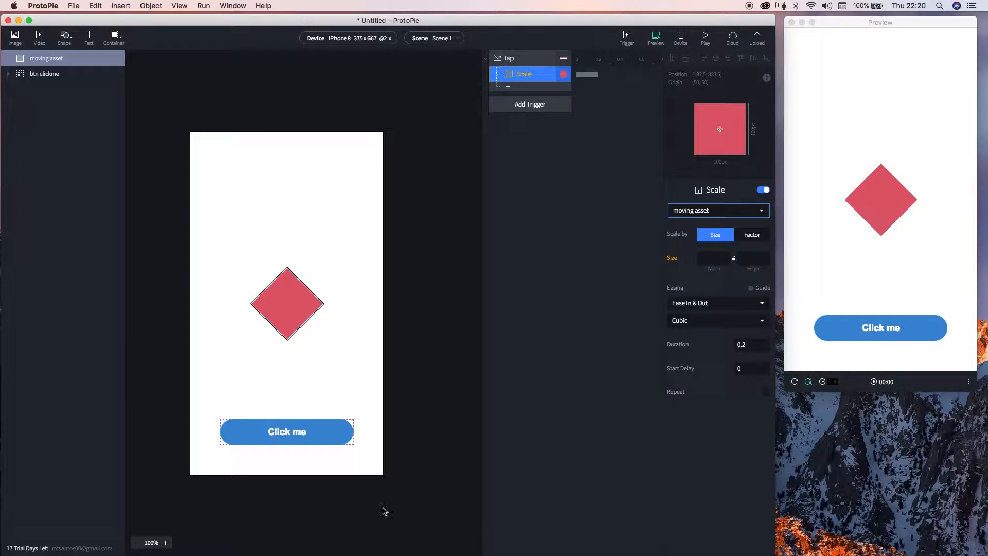
left_click(715, 260)
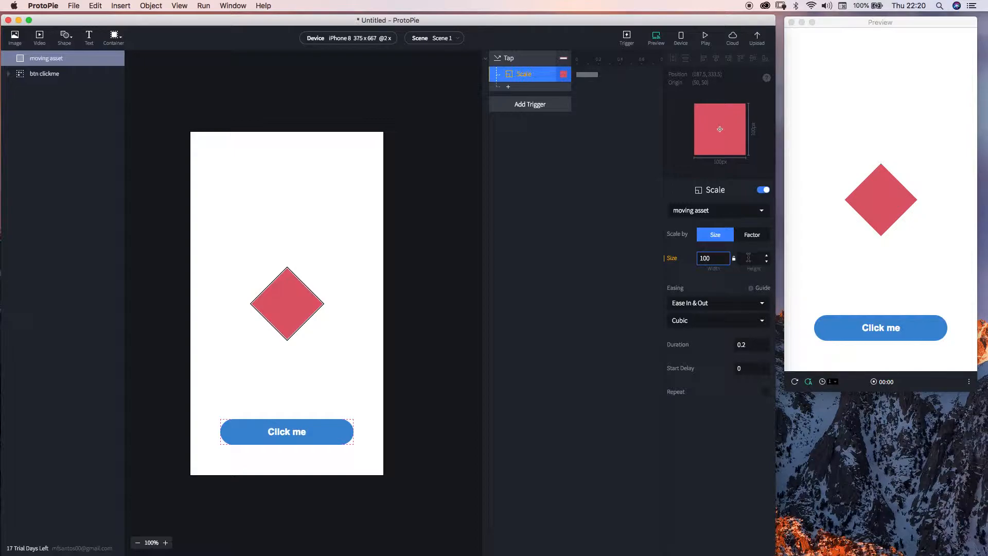
left_click(734, 259)
left_click(749, 259)
type("100")
key("Return")
Set the moving asset layer's initial width and height to 0 and deselect it
left_click(289, 293)
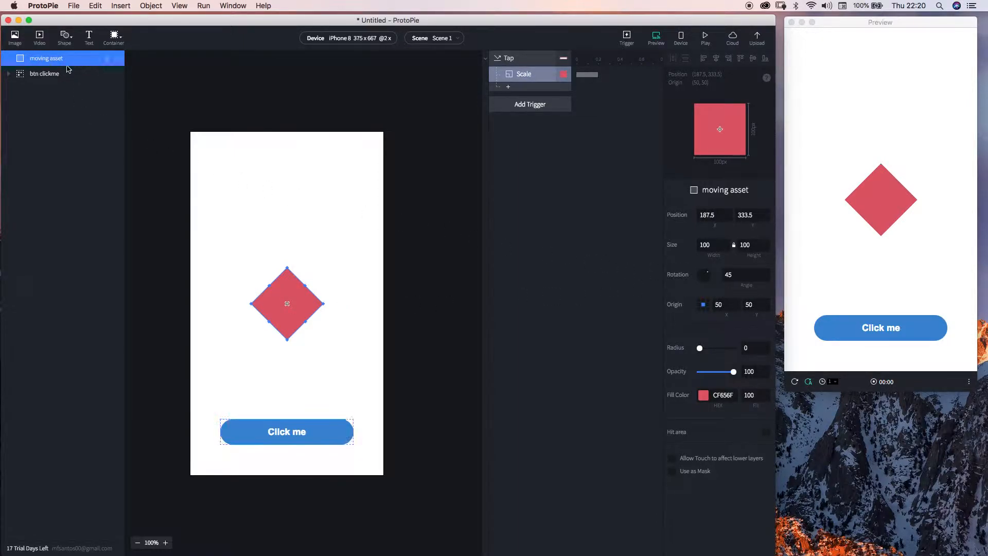
left_click(713, 244)
double_click(704, 244)
type("0")
key("Tab")
type("0")
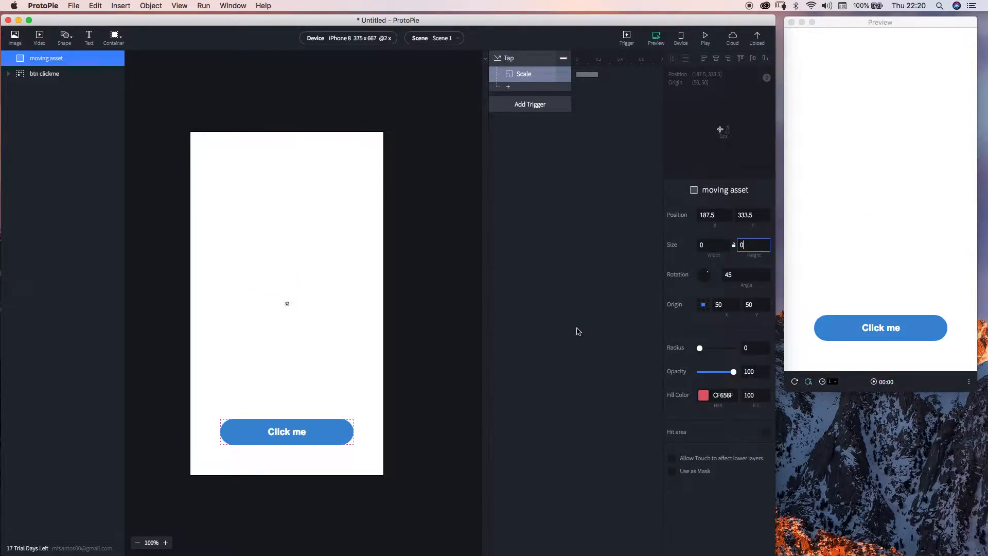
left_click(568, 327)
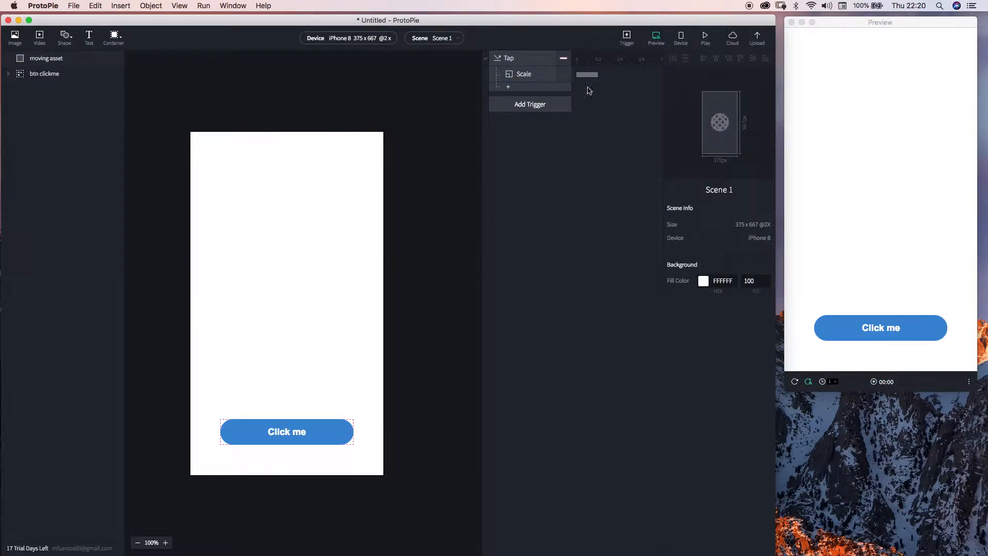
Review the Tap trigger and its Scale response, and test the "Click me" button in the preview
left_click(532, 60)
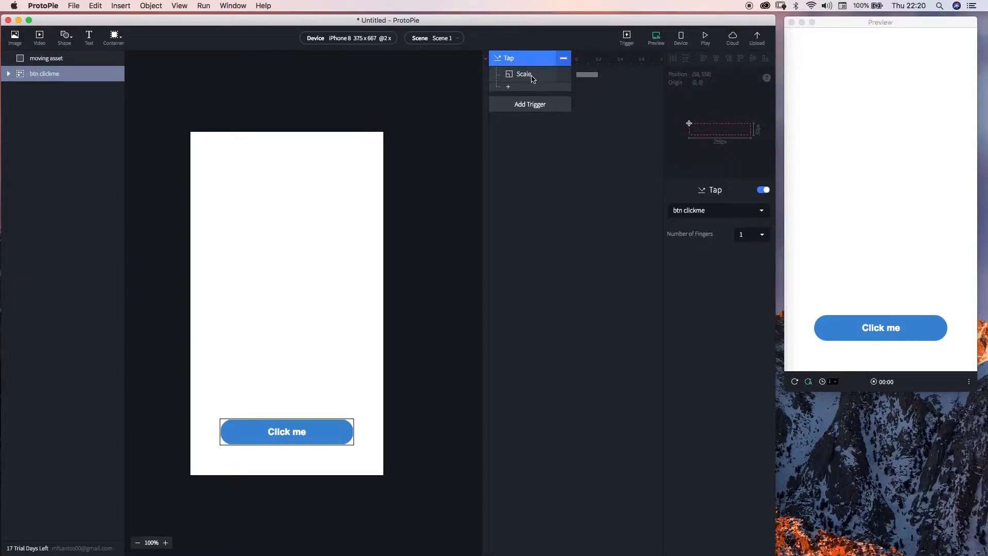
left_click(533, 75)
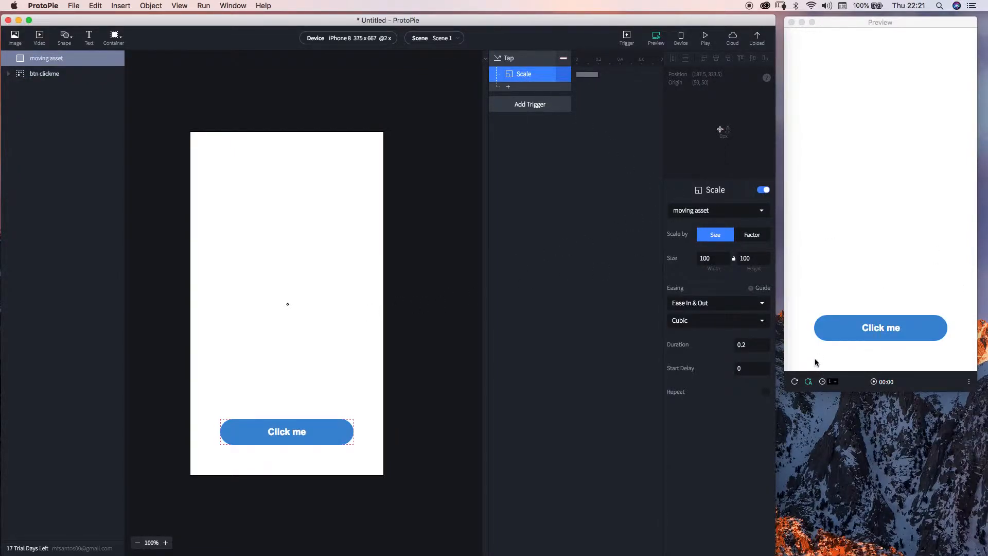
left_click(882, 327)
left_click(883, 327)
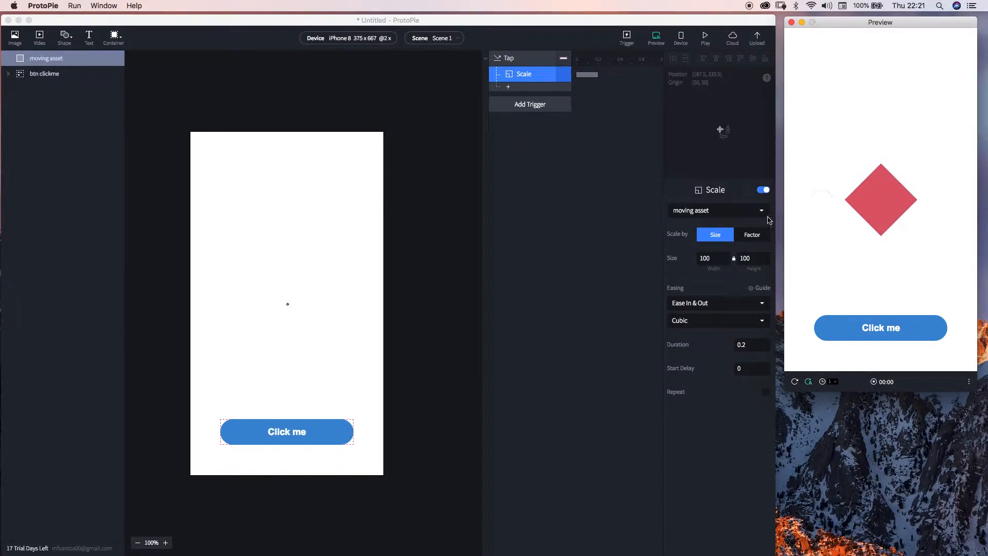
Add a second Tap trigger and assign it to the moving asset layer
left_click(529, 70)
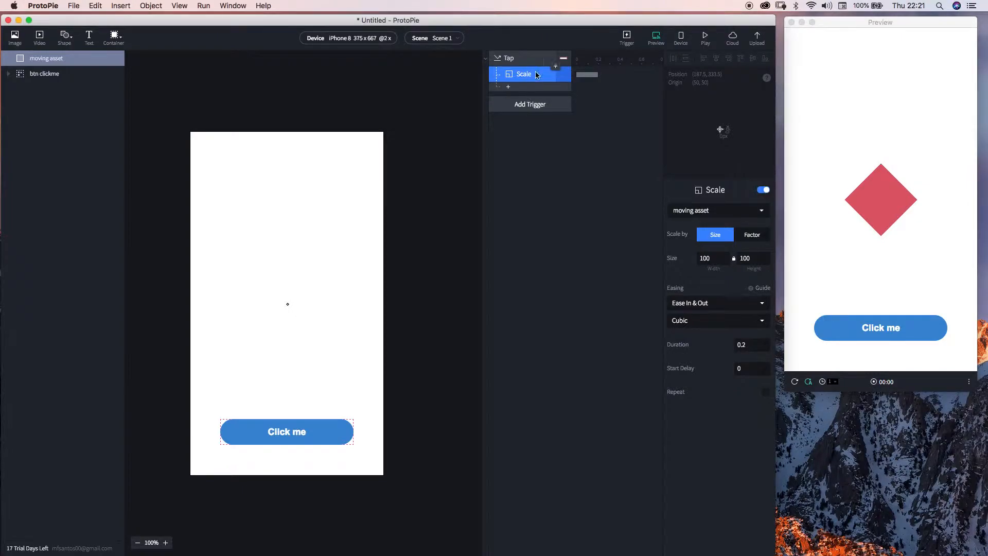
left_click(530, 64)
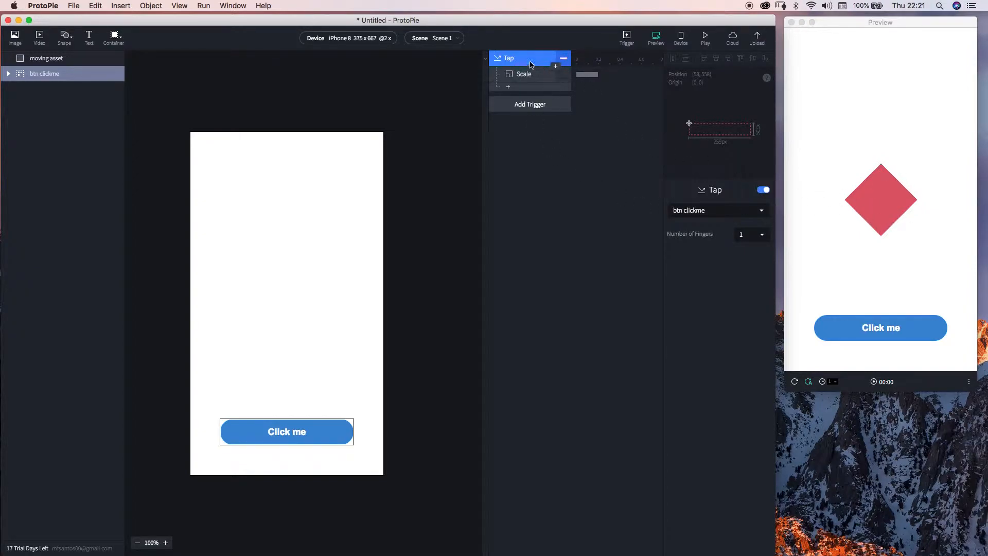
left_click(526, 106)
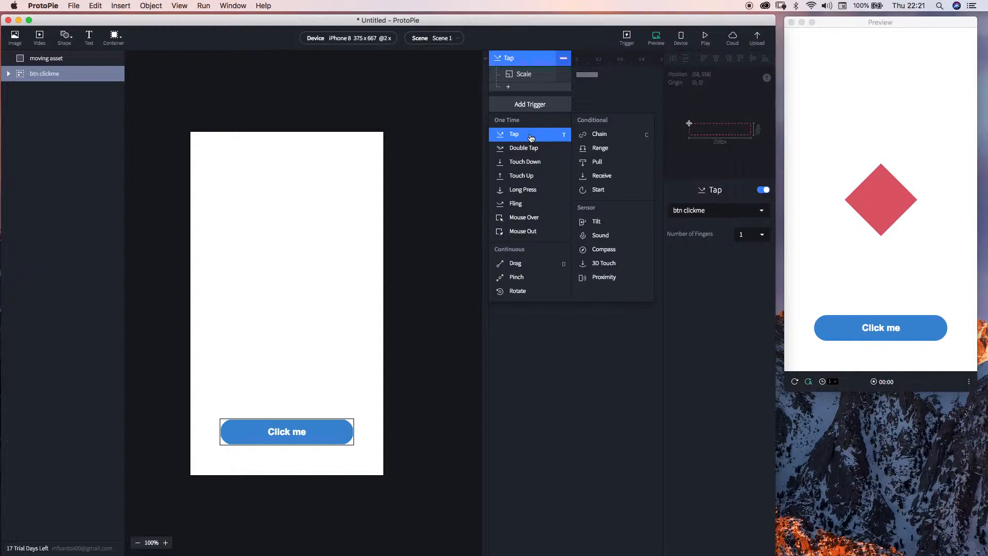
left_click(526, 137)
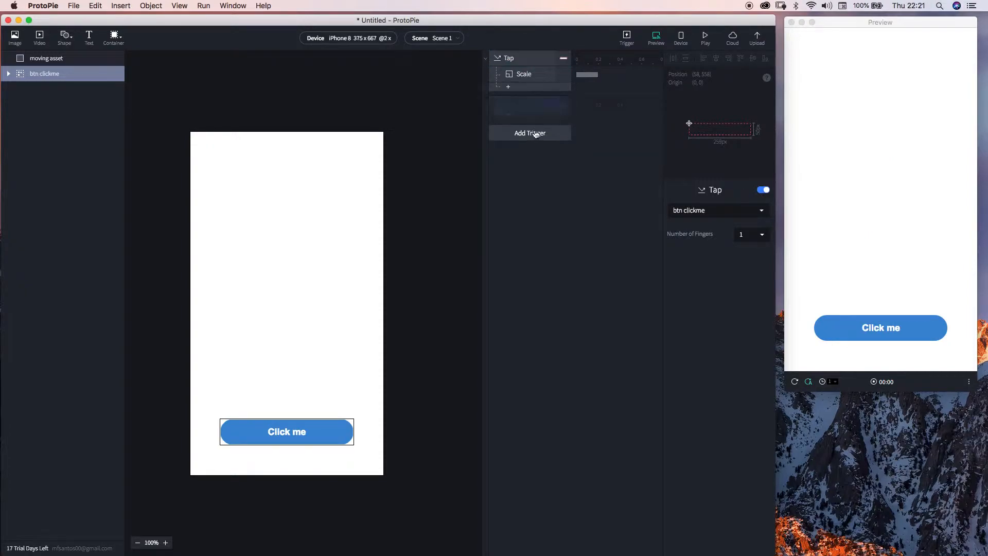
left_click(710, 210)
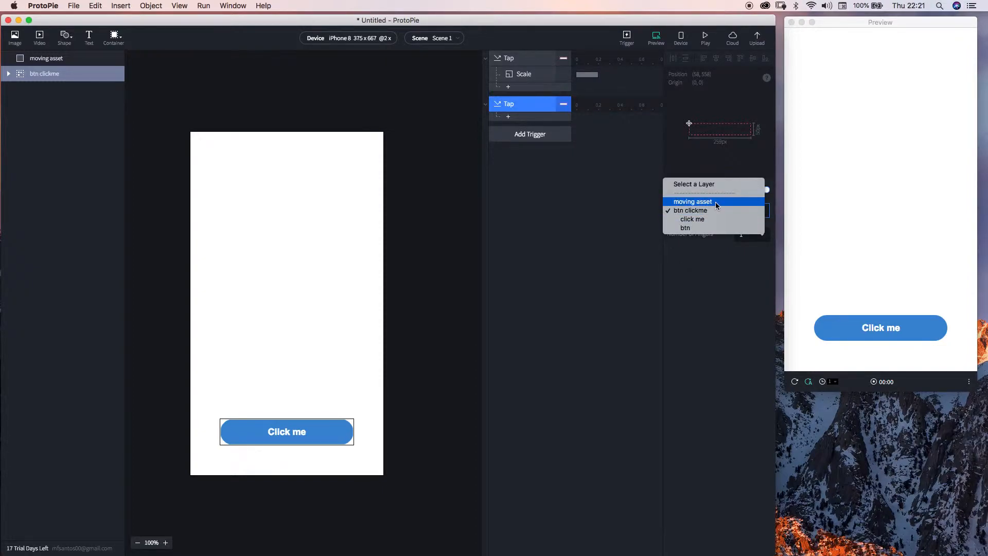
left_click(715, 203)
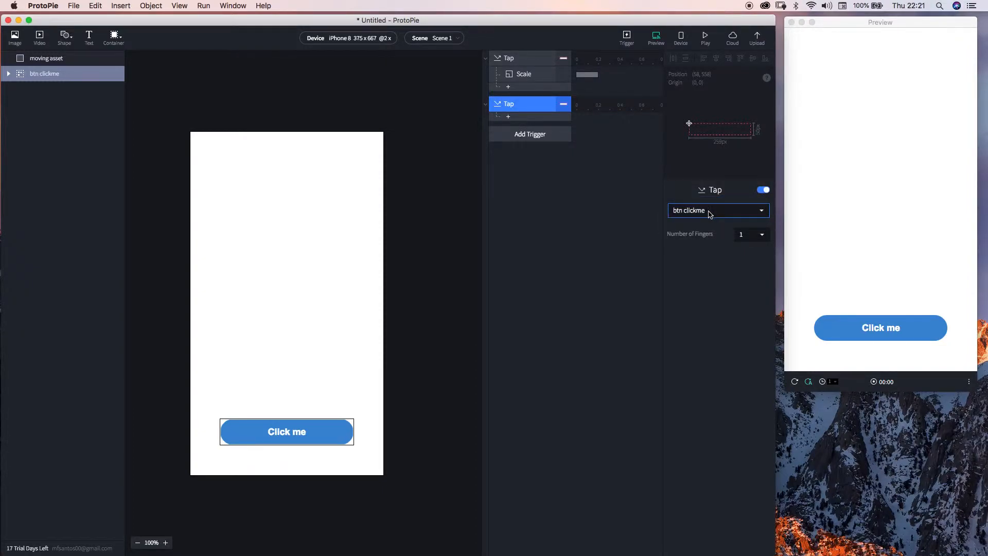
Copy the Scale response into the second Tap trigger and set the copy's size to 0
left_click(530, 76)
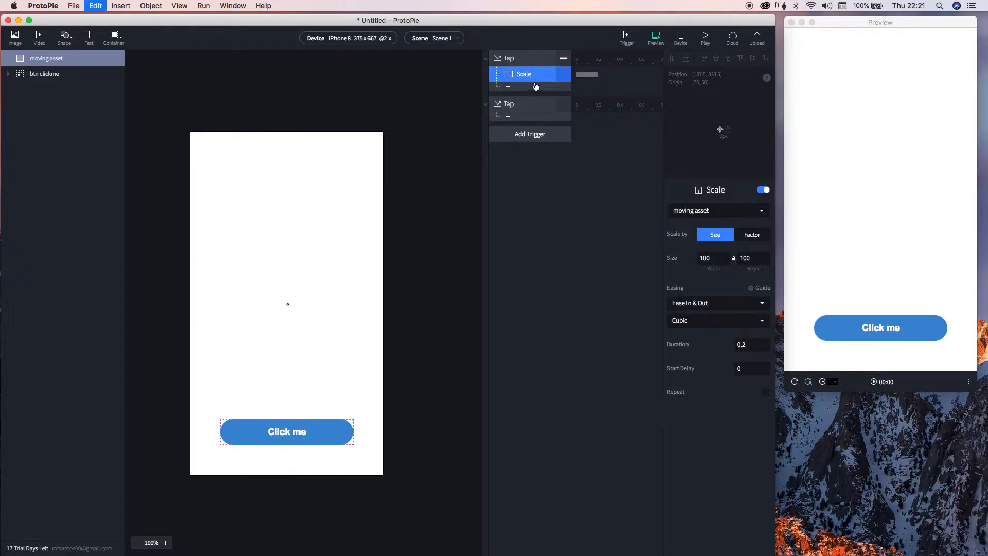
left_click(537, 109)
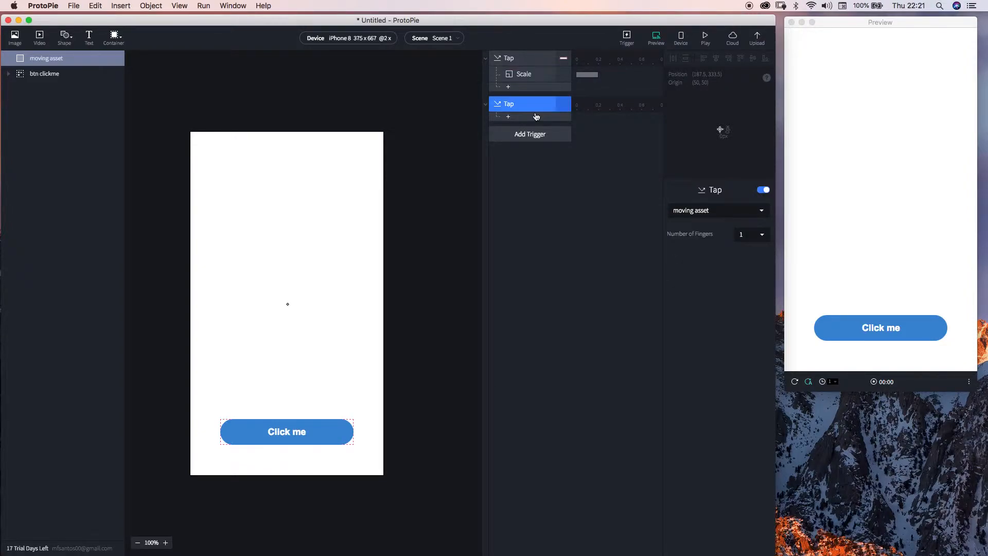
key("super+v")
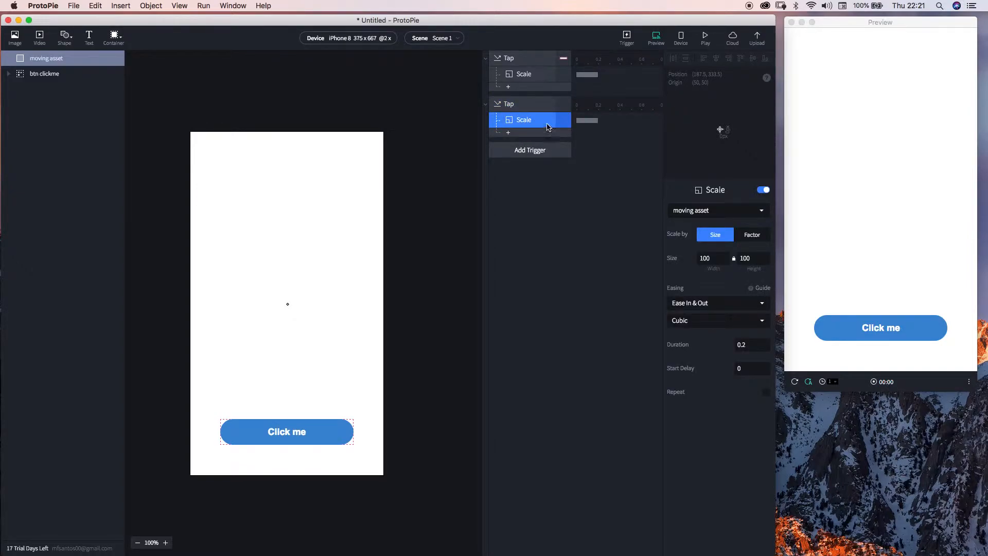
double_click(712, 257)
type("0")
left_click(564, 304)
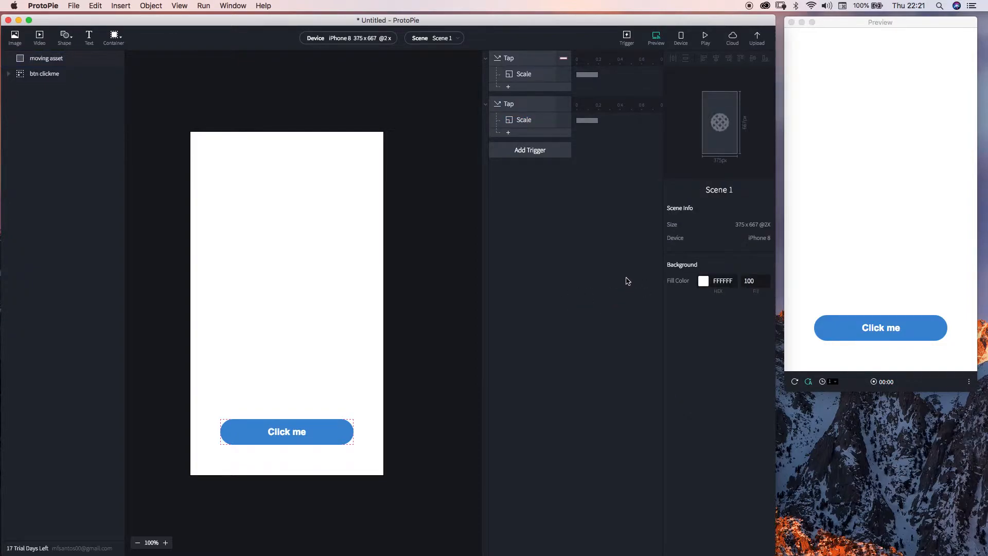
Test both Tap triggers in the preview by tapping the "Click me" button and the red square
left_click(881, 333)
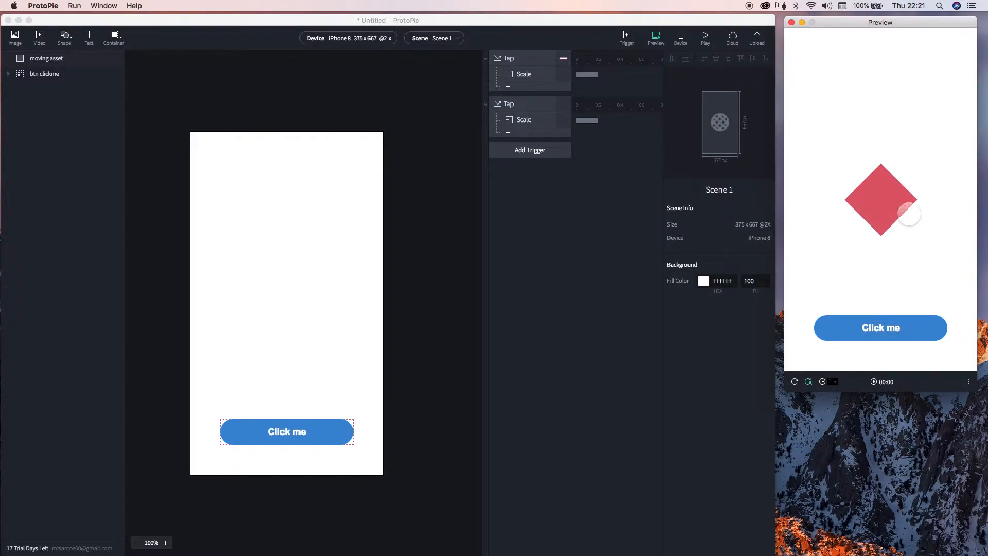
left_click(881, 199)
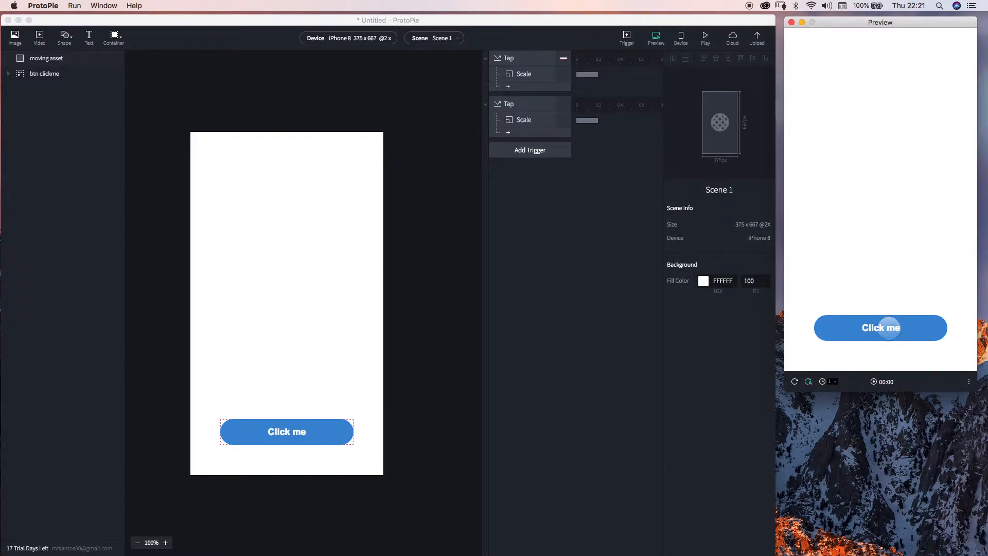
Alternate between the "Click me" button and the red square in the preview to recheck the repeated grow and shrink interaction
left_click(889, 327)
left_click(882, 205)
left_click(882, 327)
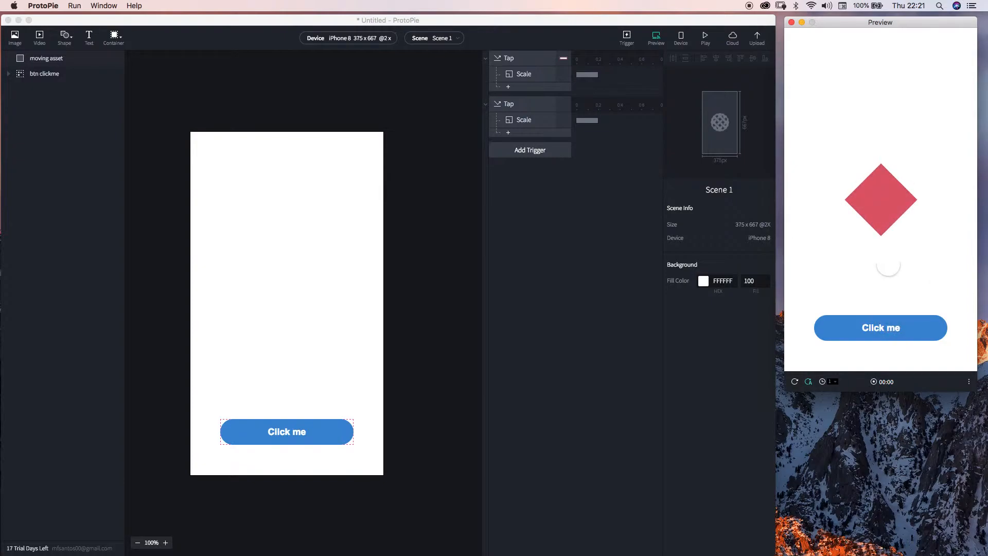
left_click(880, 225)
left_click(887, 325)
left_click(890, 200)
left_click(880, 327)
left_click(549, 240)
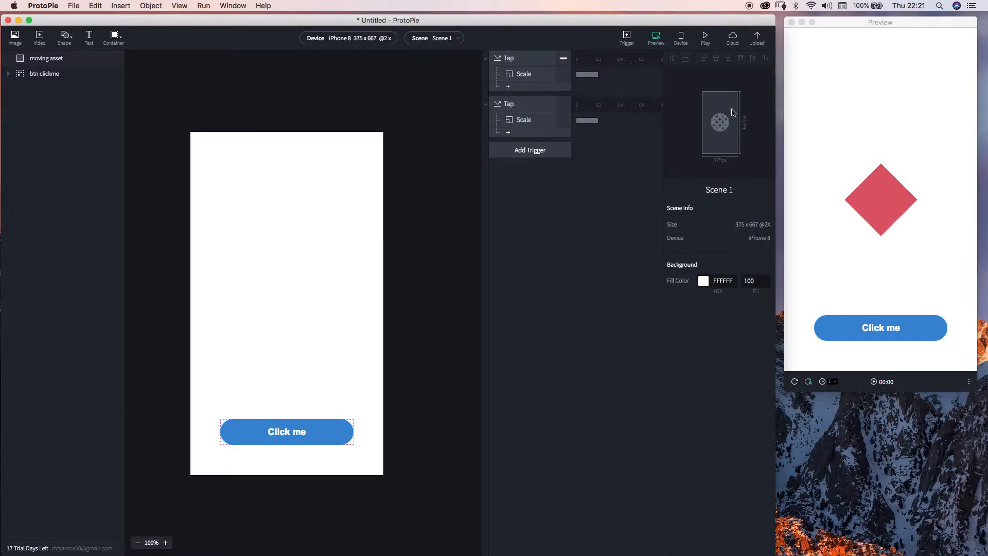
Expand the btn clickme container and inspect its click me text and btn shape layers
left_click(8, 74)
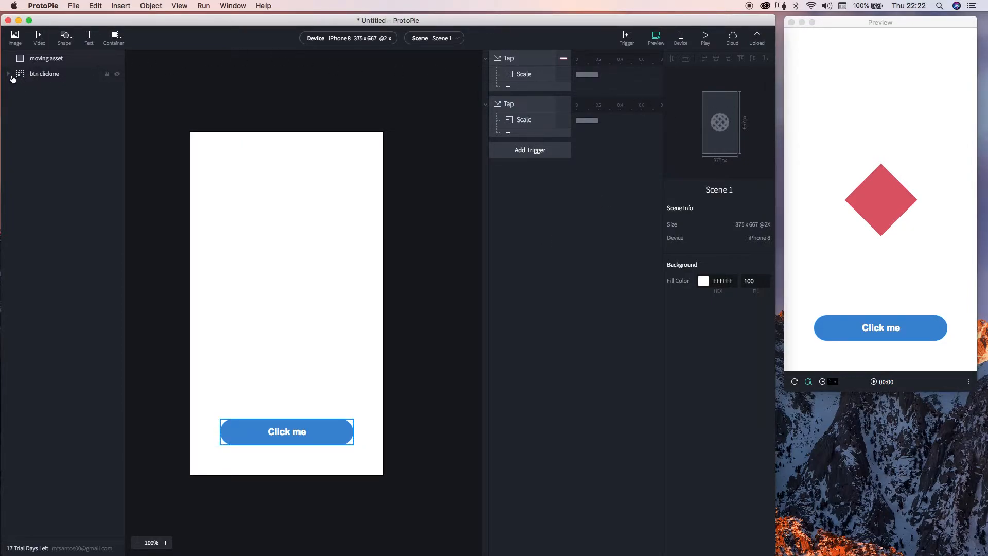
left_click(60, 77)
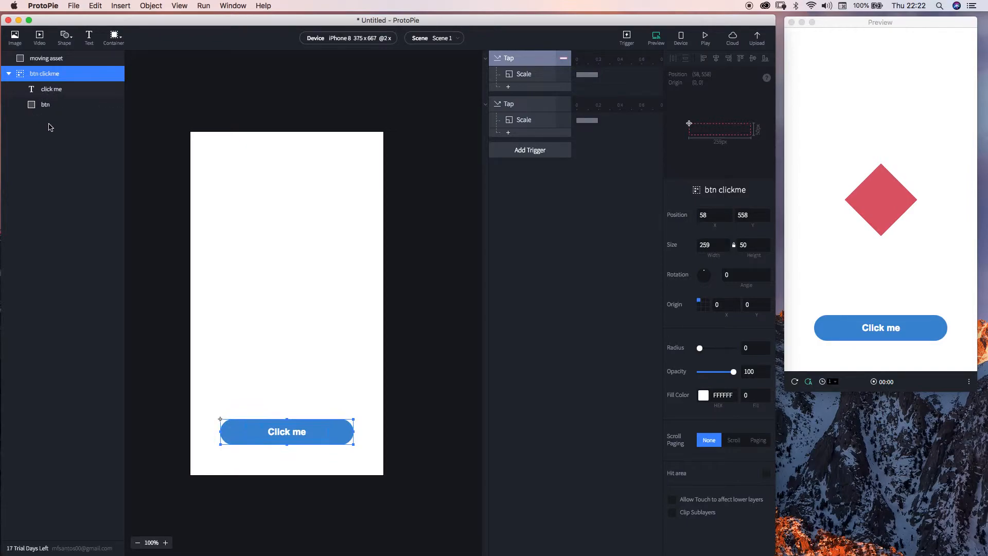
left_click(54, 91)
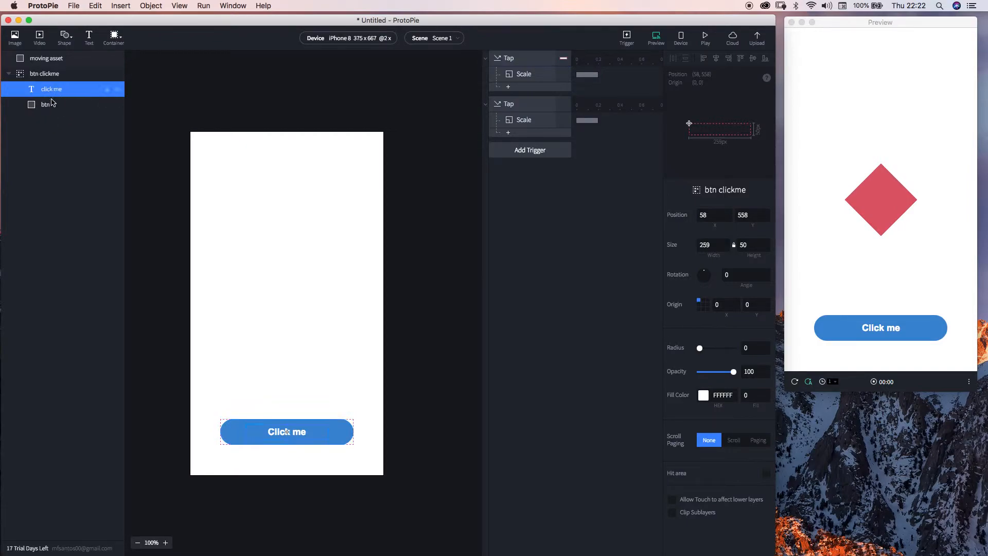
left_click(49, 107, "shift")
left_click(50, 147)
left_click(59, 78)
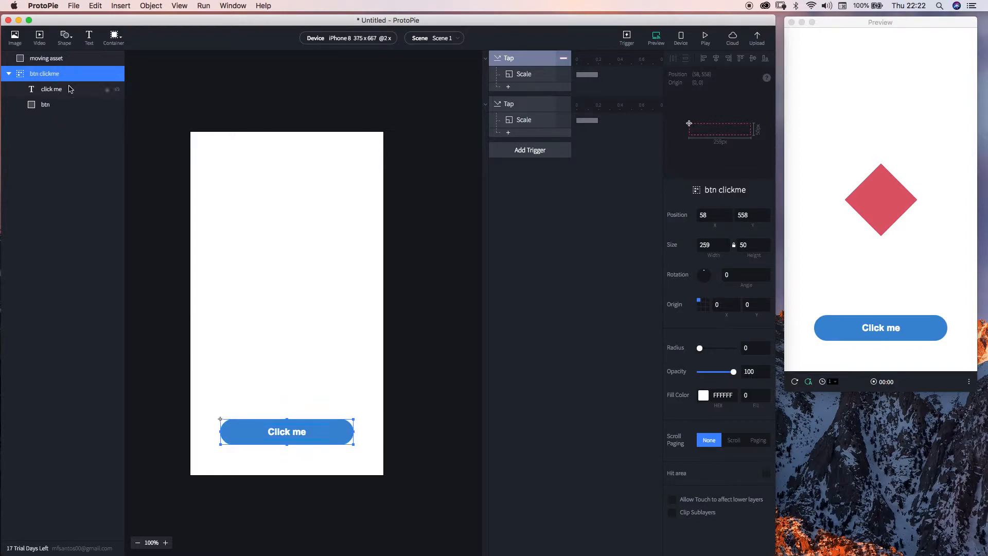
Add a new empty container and move the click me and btn layers into it
left_click(114, 37)
left_click(148, 53)
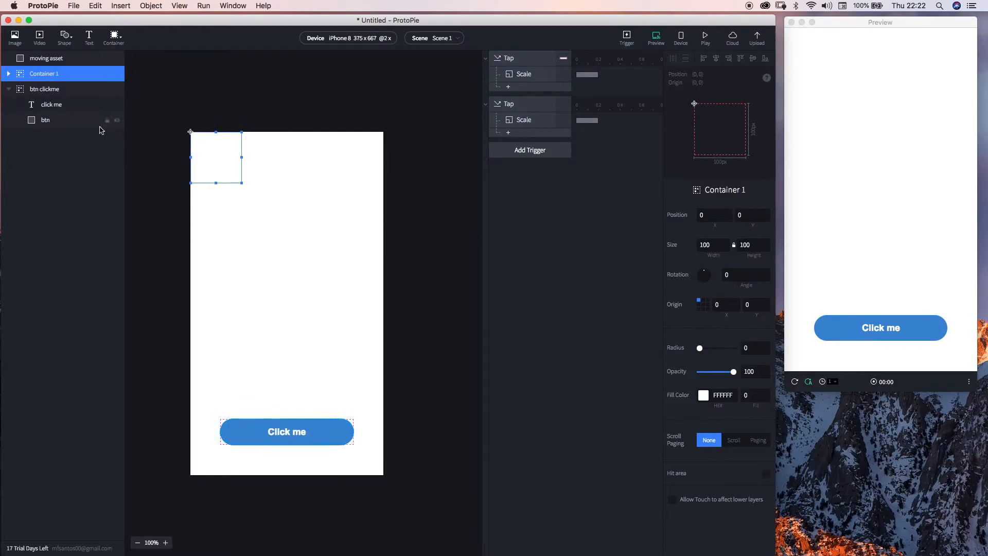
left_click(46, 107)
left_click(45, 116, "shift")
left_click_drag(45, 115, 43, 77)
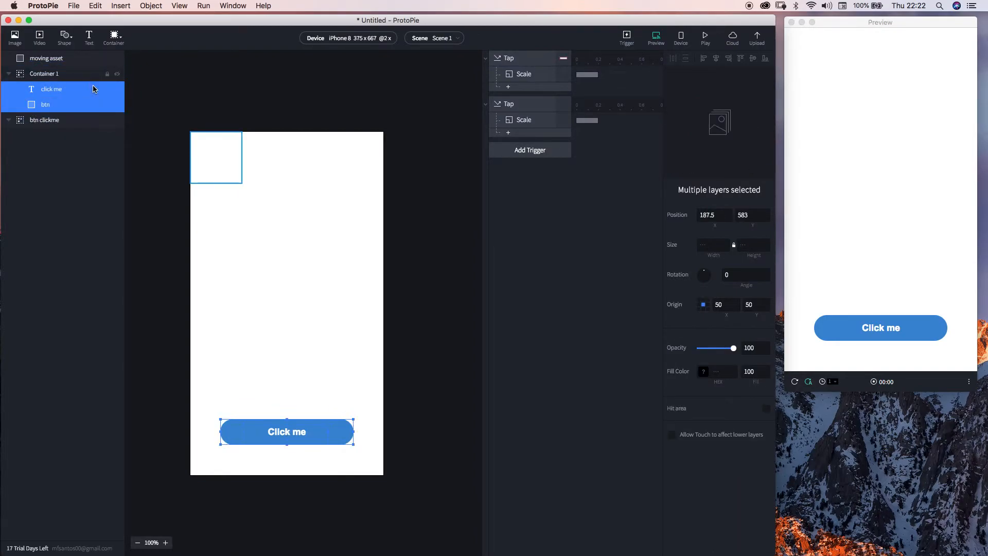
Check the layers inside Container 1 and move click me and btn back into the btn clickme container
left_click(45, 75)
left_click(47, 92)
left_click(48, 103)
left_click(48, 89)
left_click(46, 105)
left_click(50, 90)
left_click(69, 105, "shift")
left_click_drag(68, 105, 87, 116)
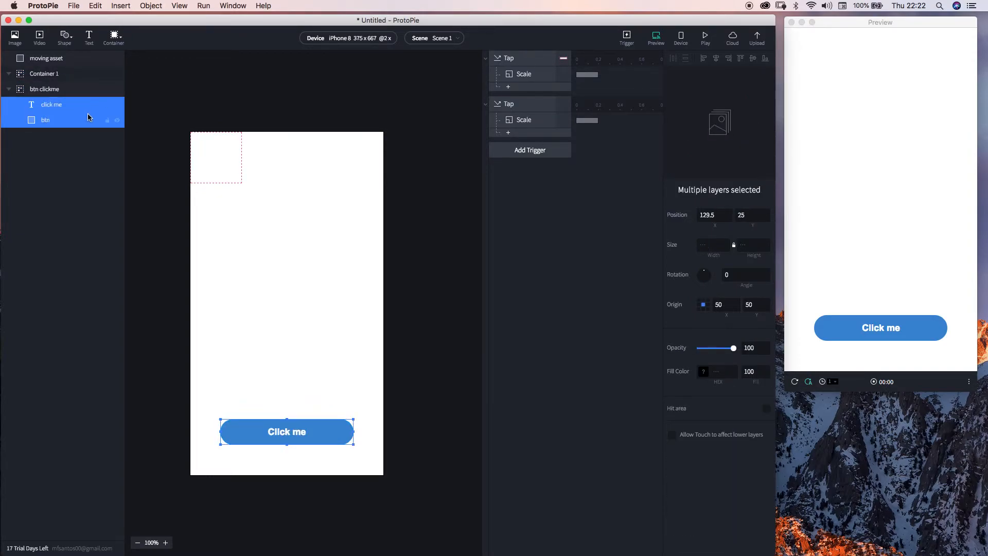
Review the moving asset layer and compare the settings of the Scale responses under both Tap triggers
left_click(52, 60)
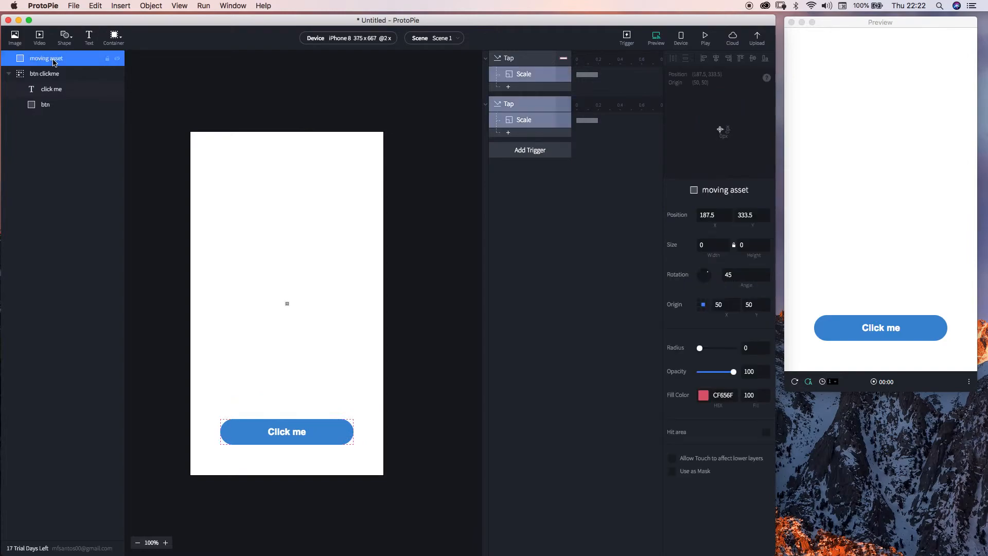
left_click(530, 75)
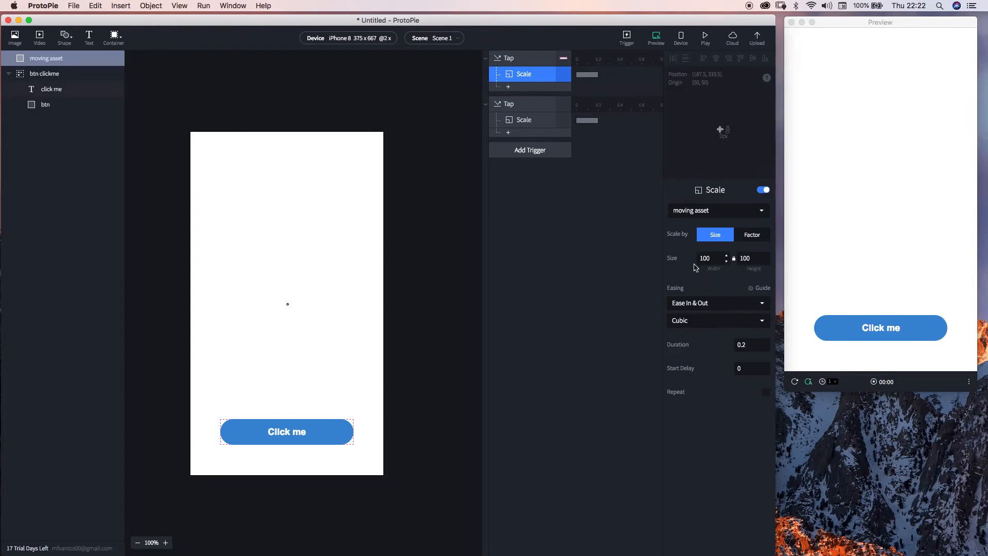
left_click(519, 122)
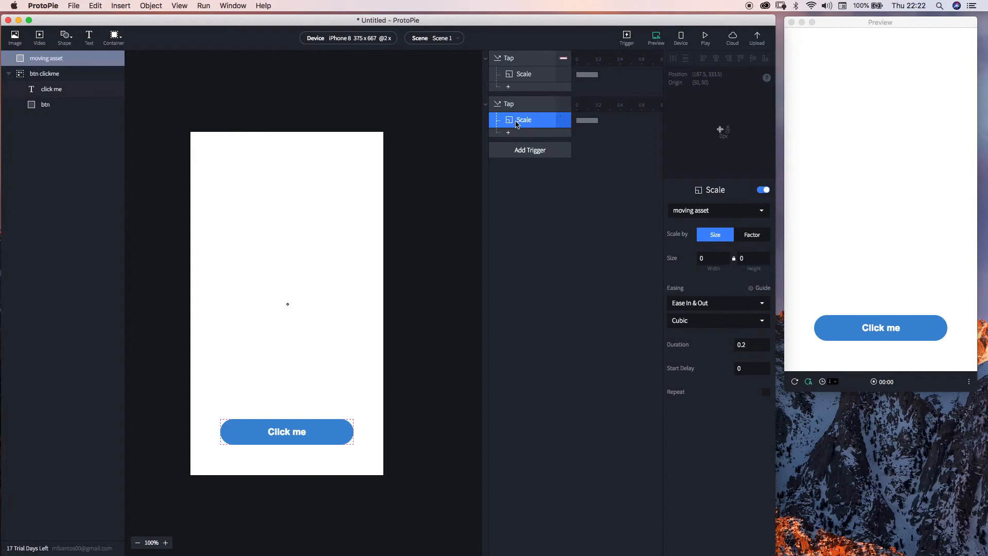
left_click(530, 256)
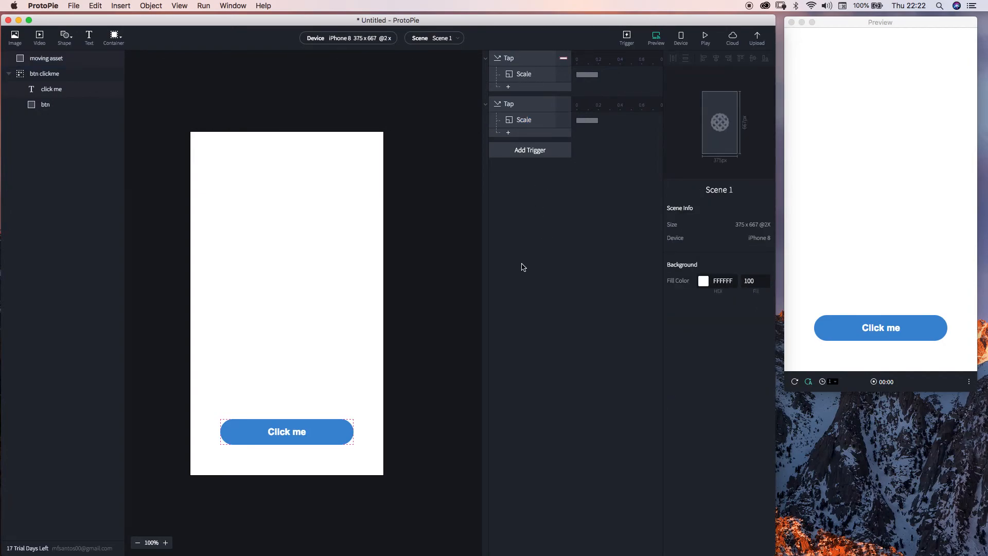